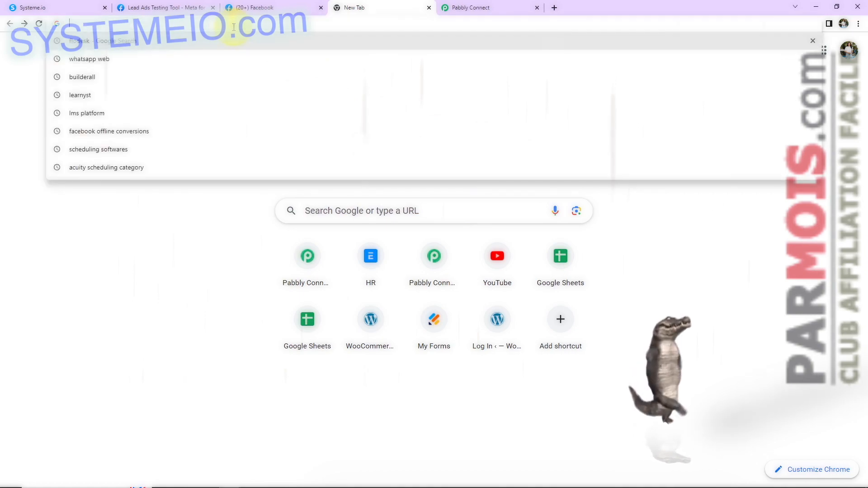
Step: Load the Pabbly website, sign in, and open the Pabbly Connect app dashboard
text(pabbly.com/connect/)
key(Return)
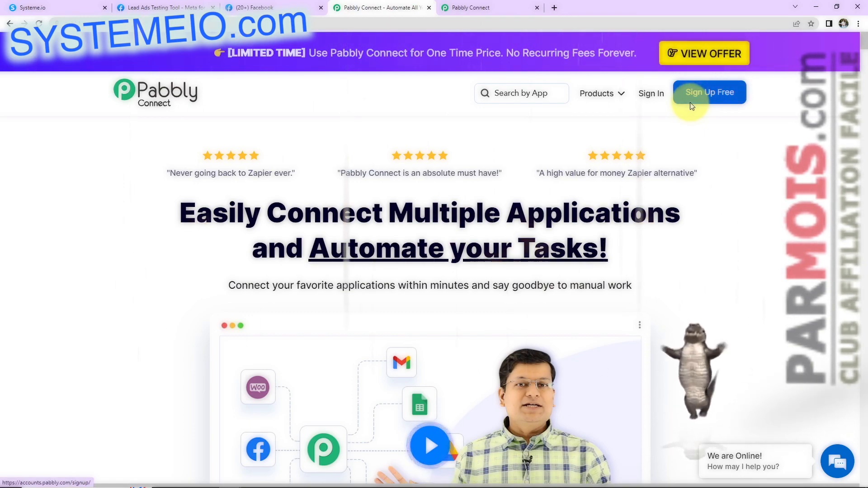
click(653, 93)
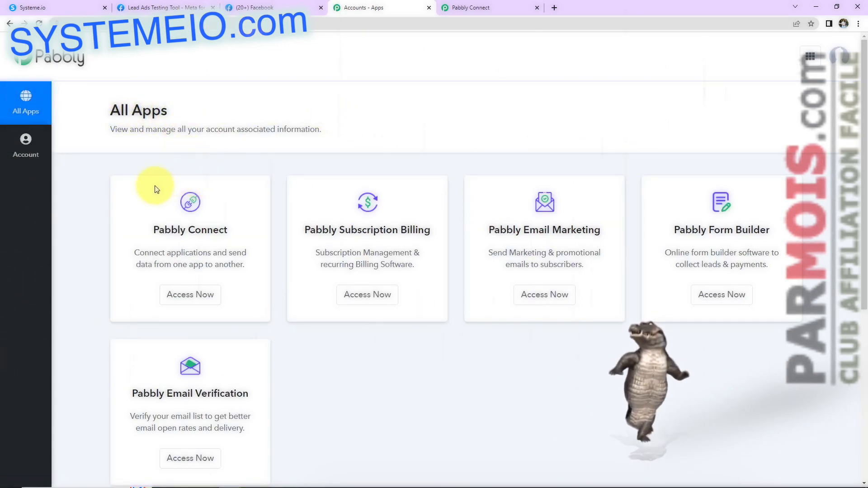
click(185, 295)
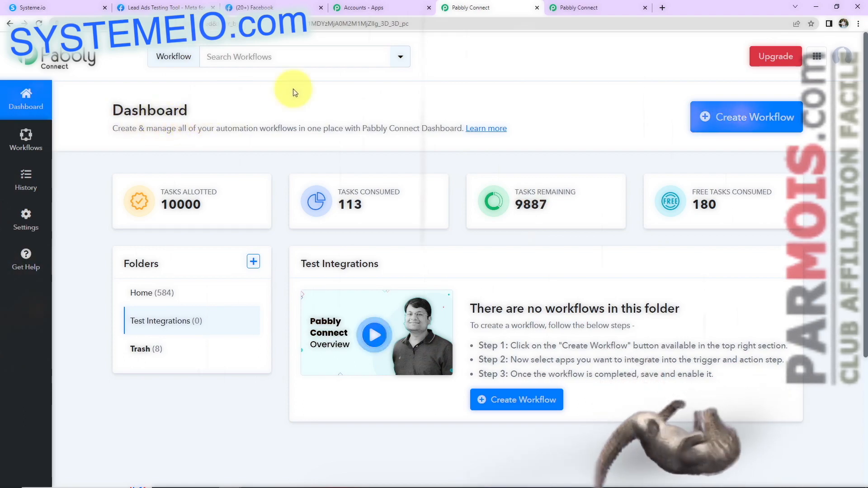
Step: Create a workflow named 'Create Systeme.io Contact From Facebook Lead Ads'
click(737, 126)
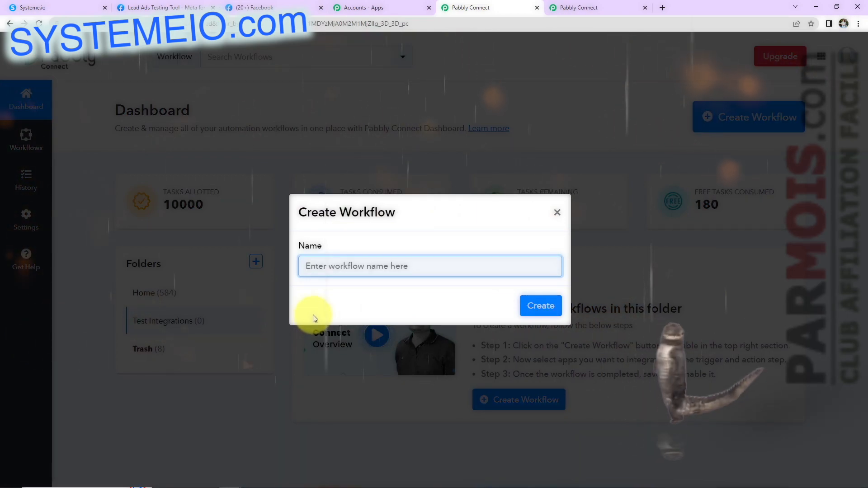
text(Create Systeme.io Contact From Facebook Lead Ads)
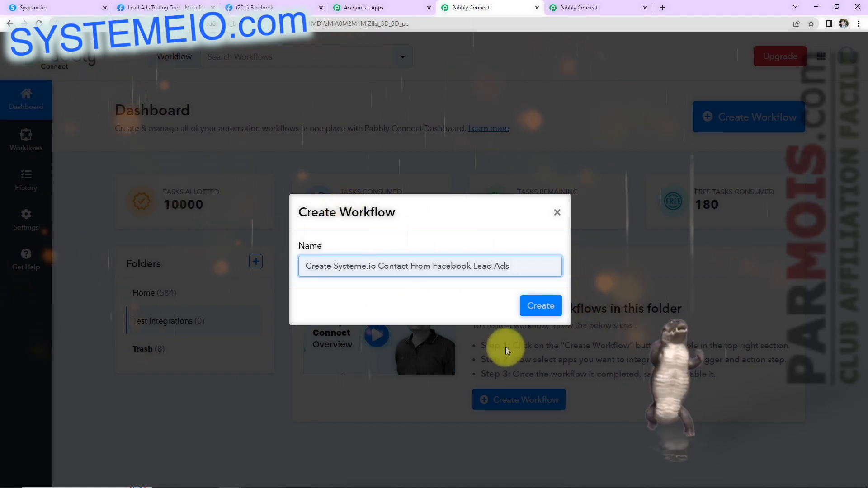
click(540, 305)
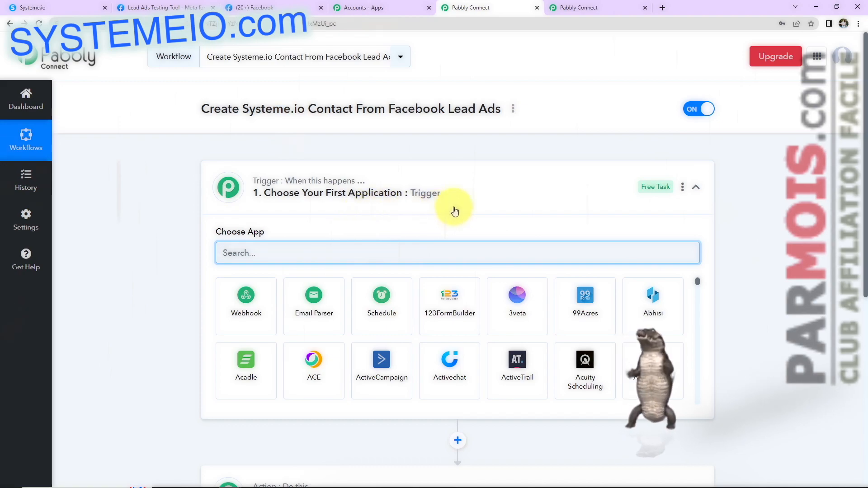
Step: Search 'face' and choose Facebook Lead Ads as the trigger app
scroll(455, 211, down, 1)
scroll(454, 211, down, 2)
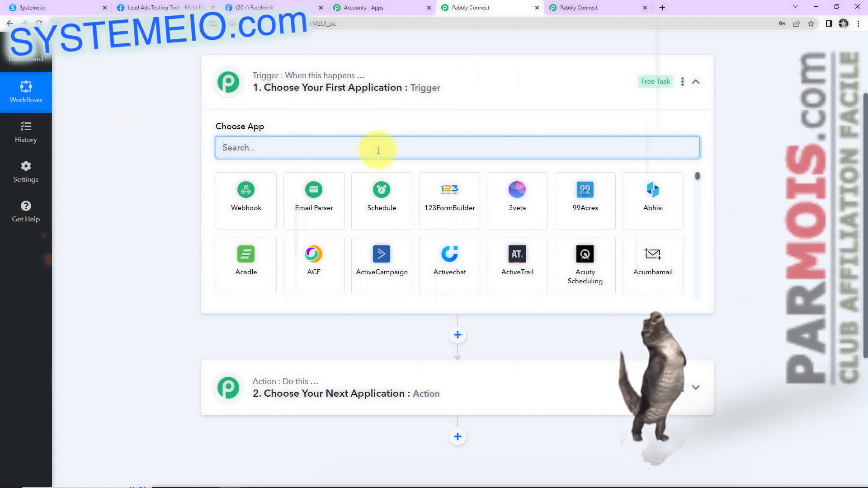
text(facebook)
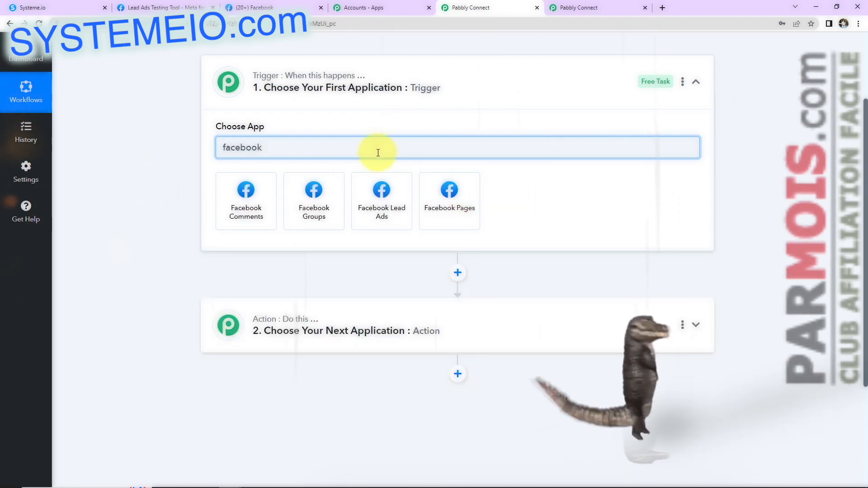
click(382, 189)
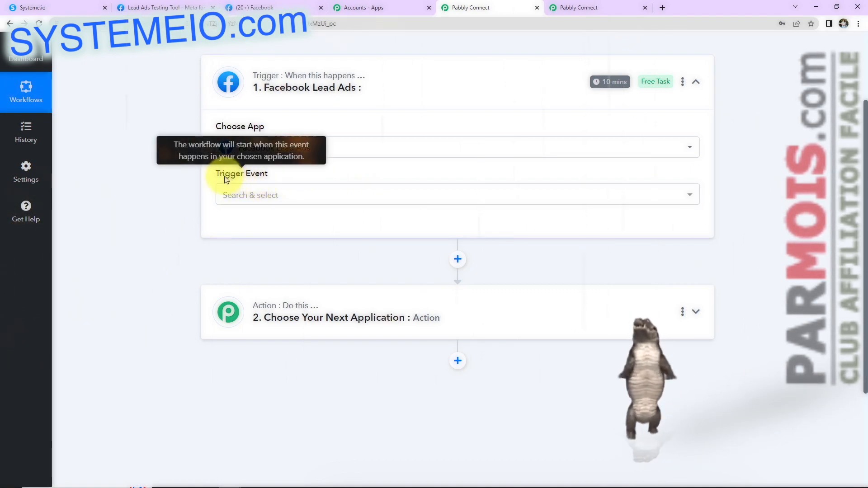
Step: Set the trigger event to New Lead (Instant) and begin connecting the account
click(231, 195)
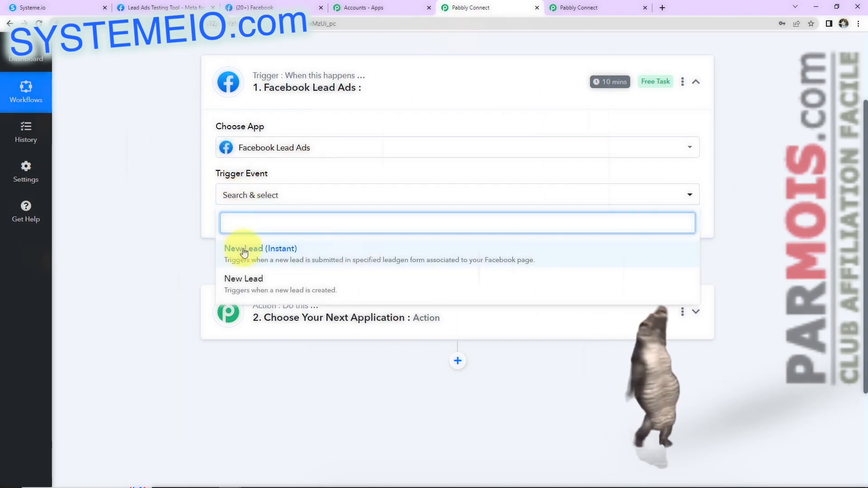
click(244, 252)
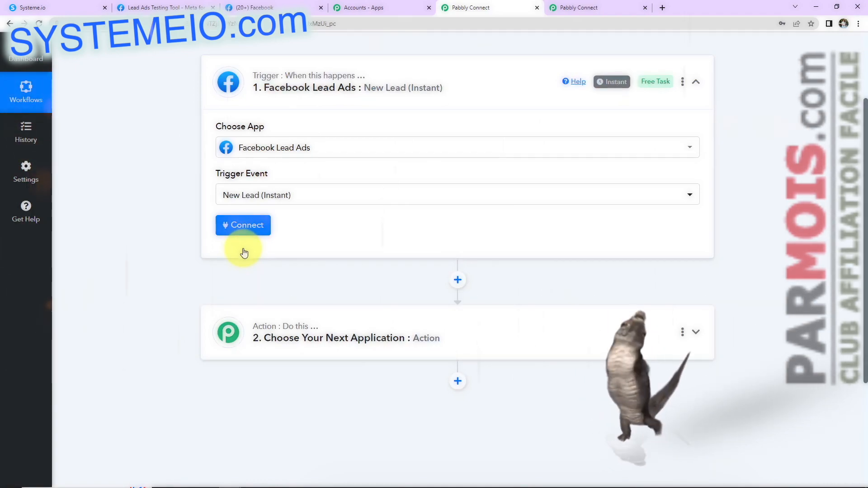
mouse_move(599, 89)
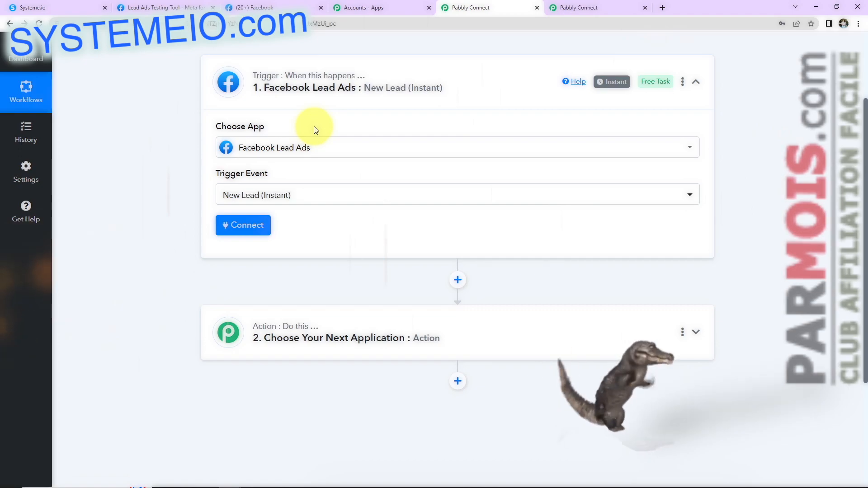
click(248, 224)
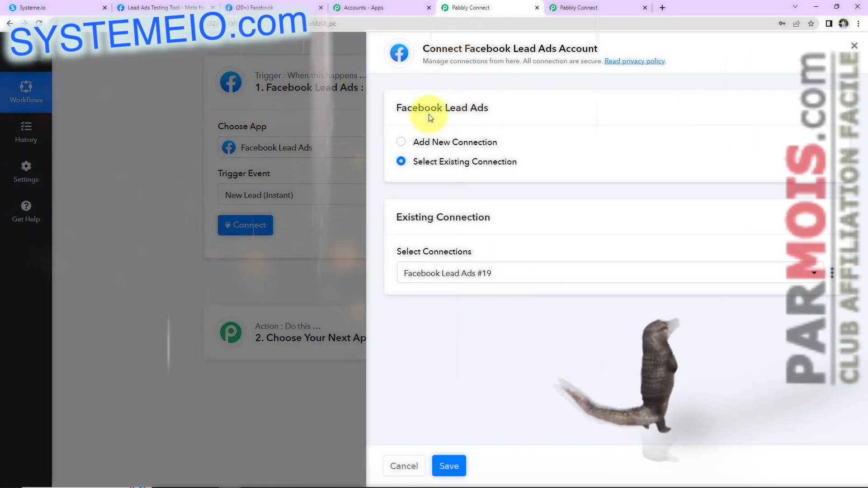
Step: Add and authorize a new Facebook Lead Ads connection
drag(463, 49, 604, 52)
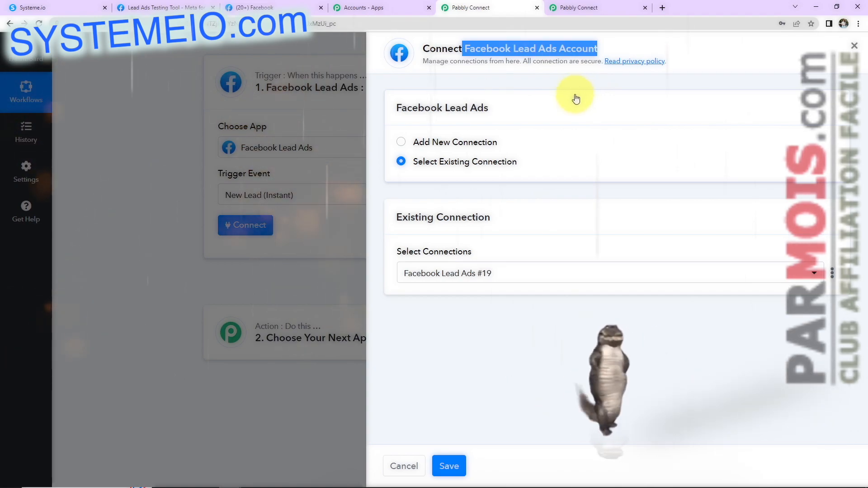
click(402, 141)
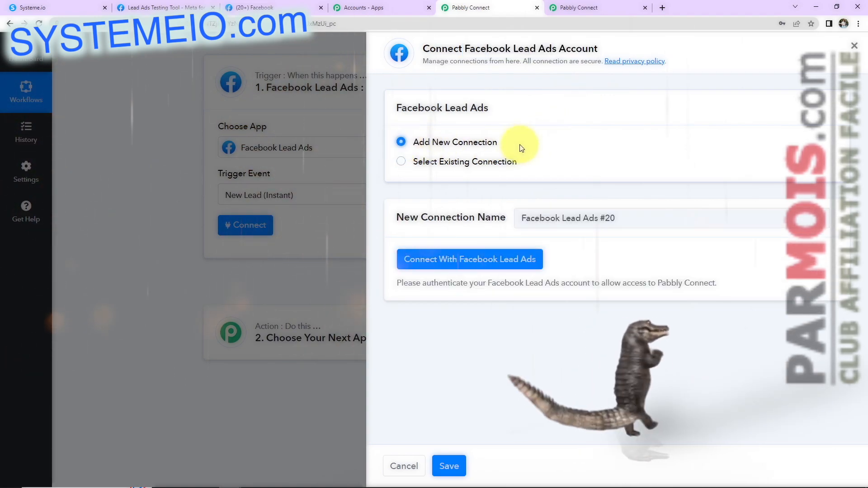
click(470, 265)
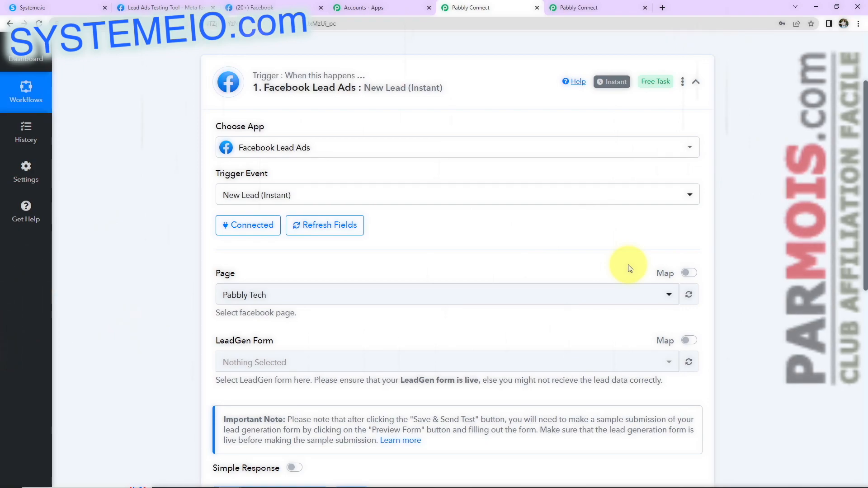
Step: Scroll the trigger settings and switch to the Facebook tab's home feed
scroll(610, 244, down, 2)
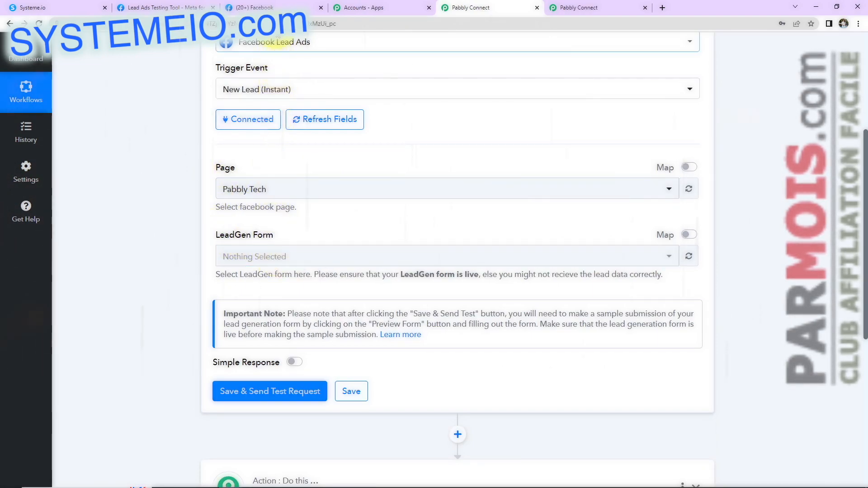
click(276, 7)
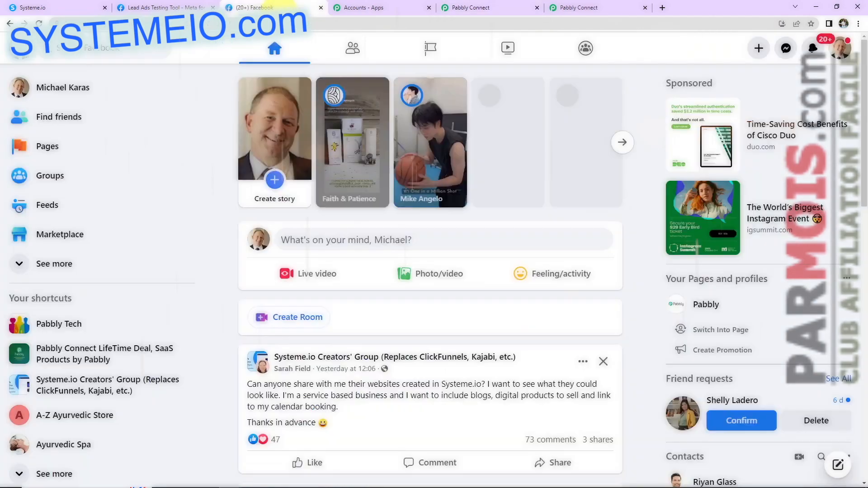
Step: Browse Facebook's Pages you manage, then return to the workflow's trigger Page list
click(45, 153)
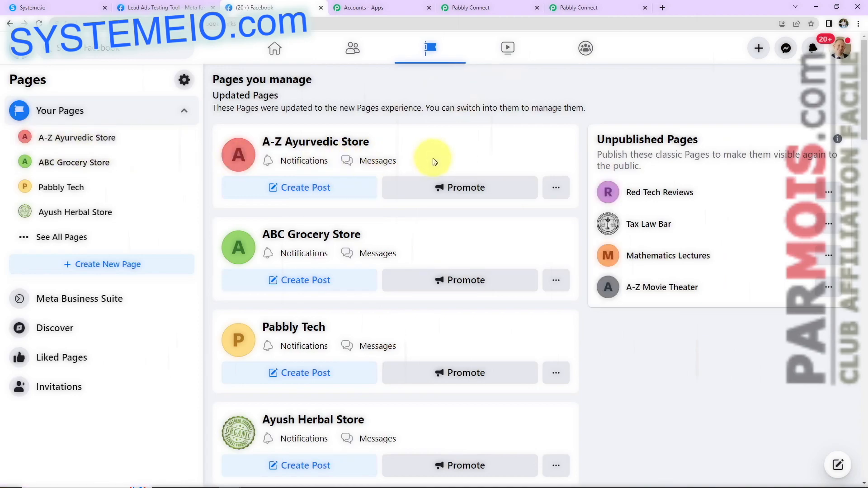
scroll(433, 162, down, 5)
scroll(434, 161, down, 14)
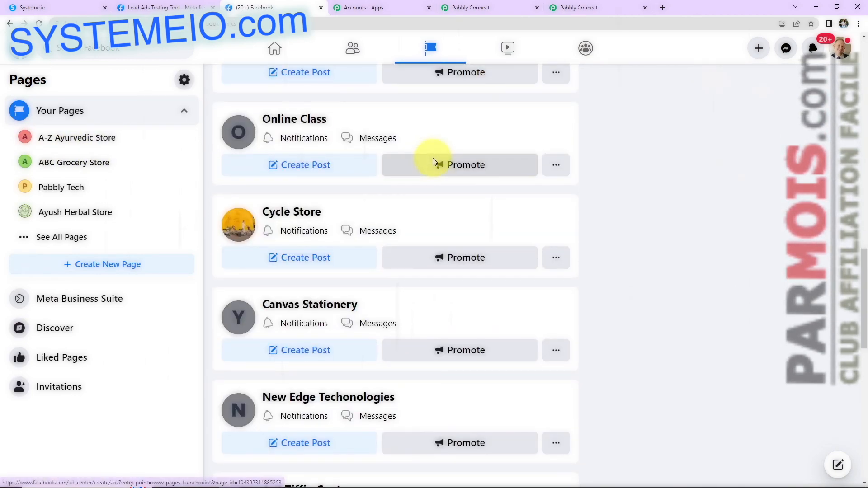
scroll(430, 156, up, 15)
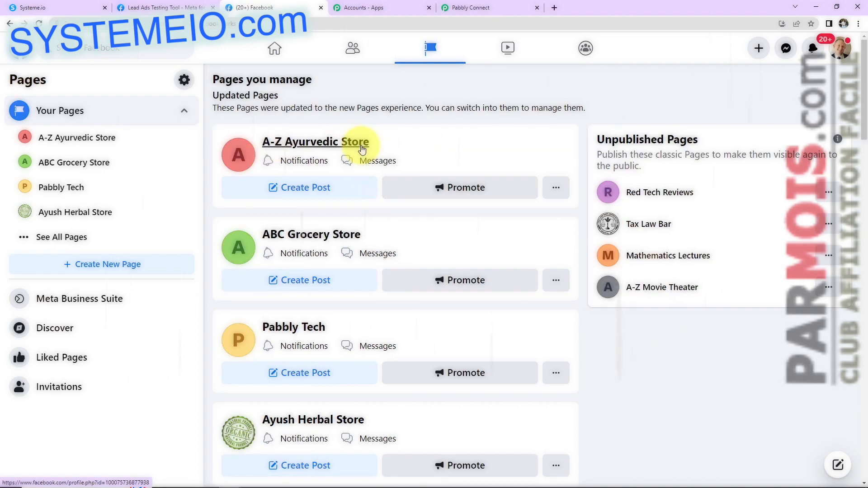
click(463, 12)
click(273, 189)
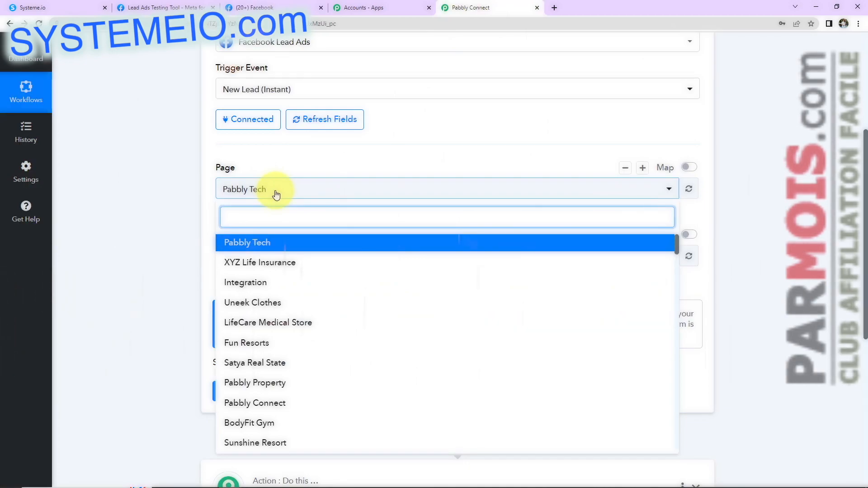
Step: Set page A-Z Ayurvedic Store with Ayurvedic Product Brochure Form, then save and send a test request
text(Ayur)
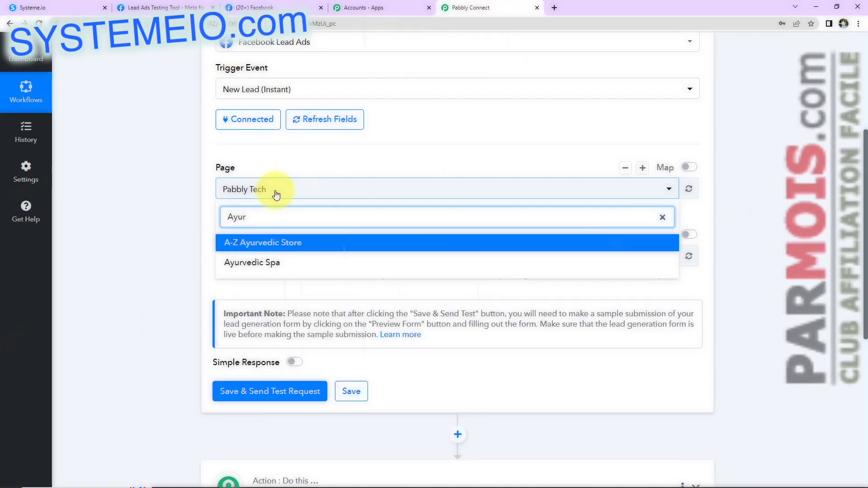
click(270, 244)
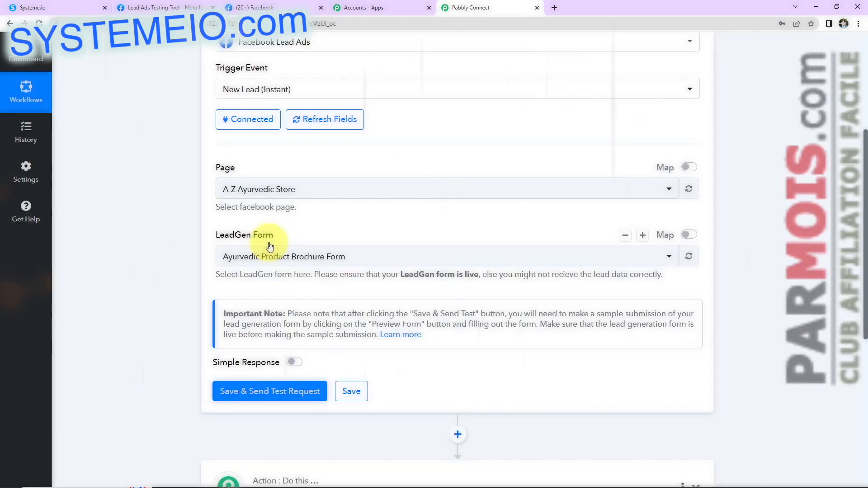
scroll(270, 246, up, 2)
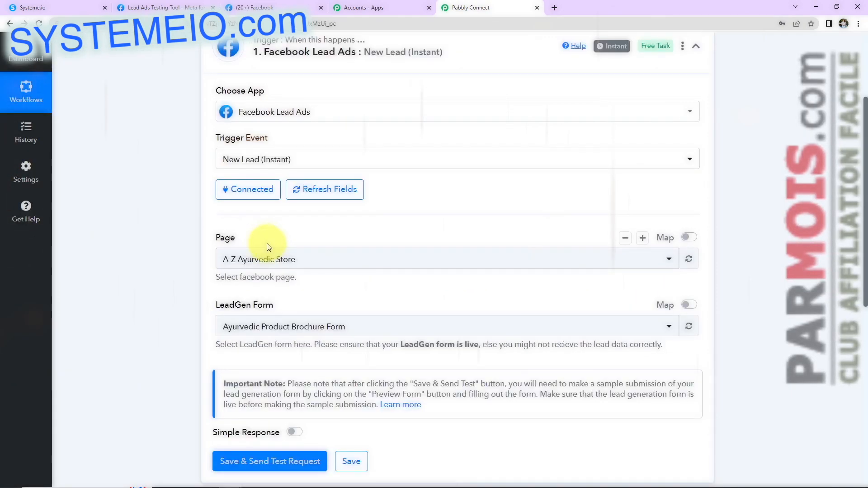
scroll(227, 353, down, 2)
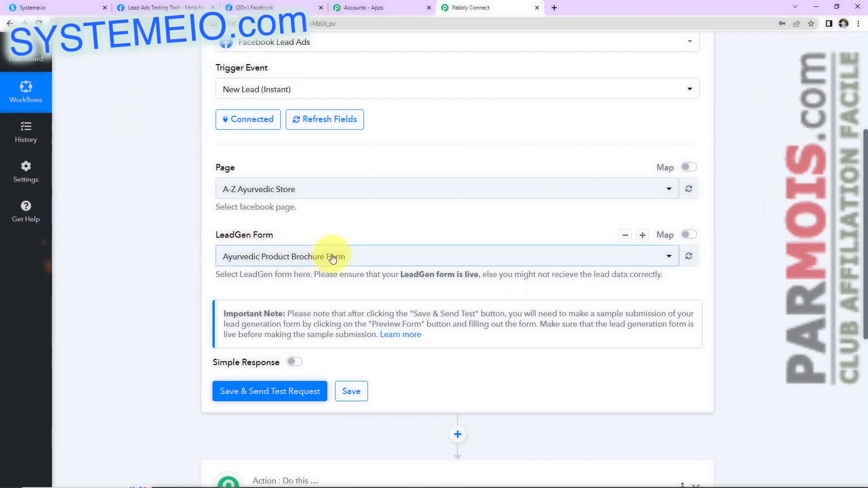
click(403, 265)
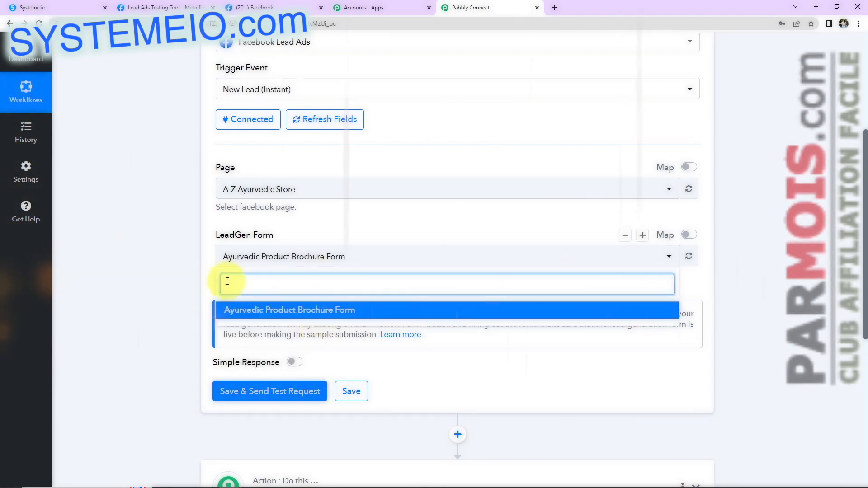
click(185, 247)
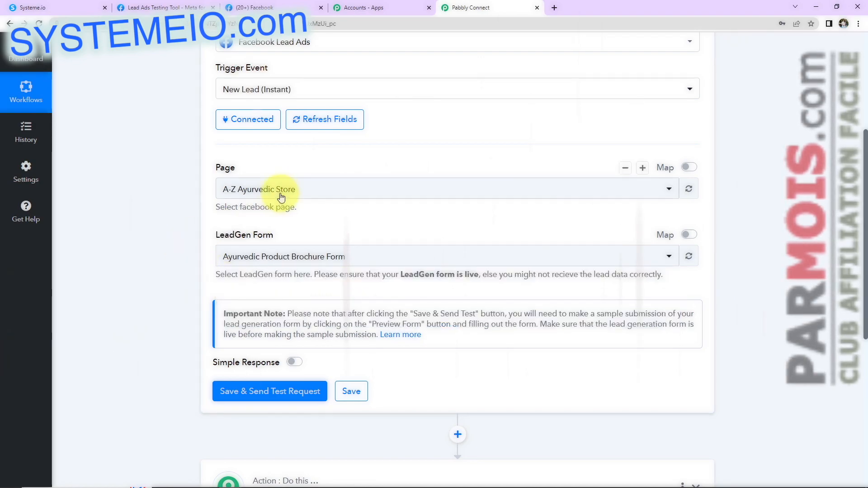
click(271, 391)
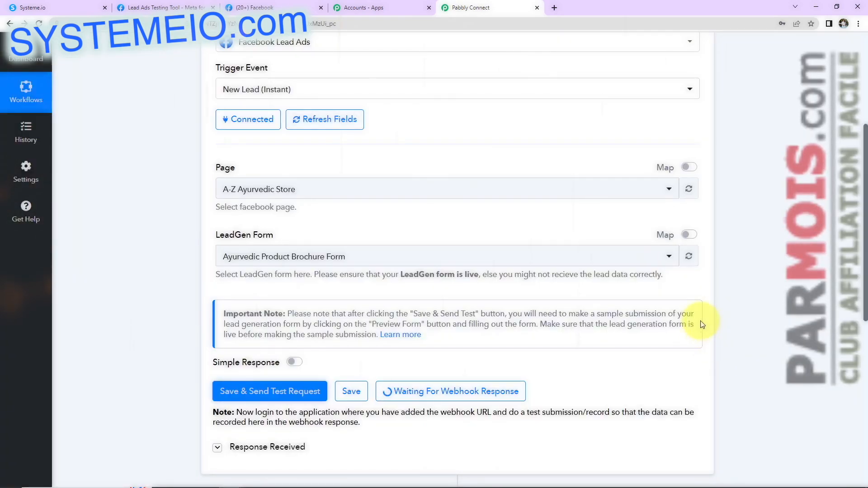
scroll(702, 319, down, 2)
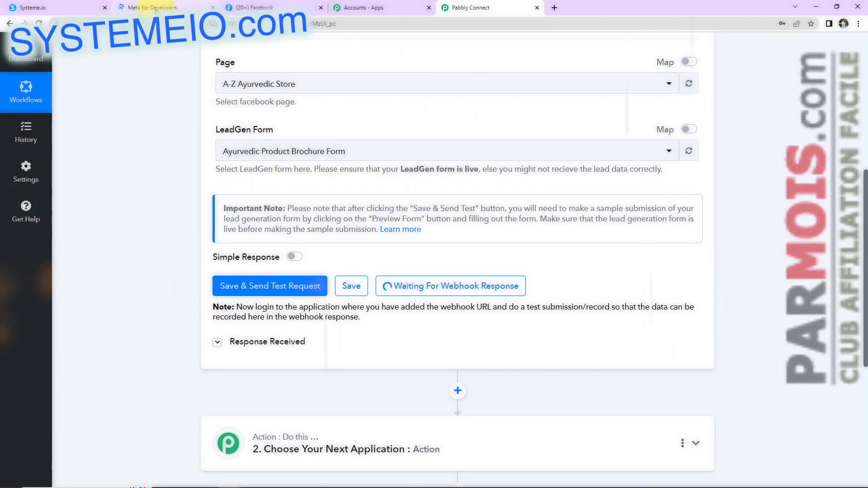
Step: Open the Lead Ads RTU Debug Tool from Meta for Developers' Tools page
click(156, 9)
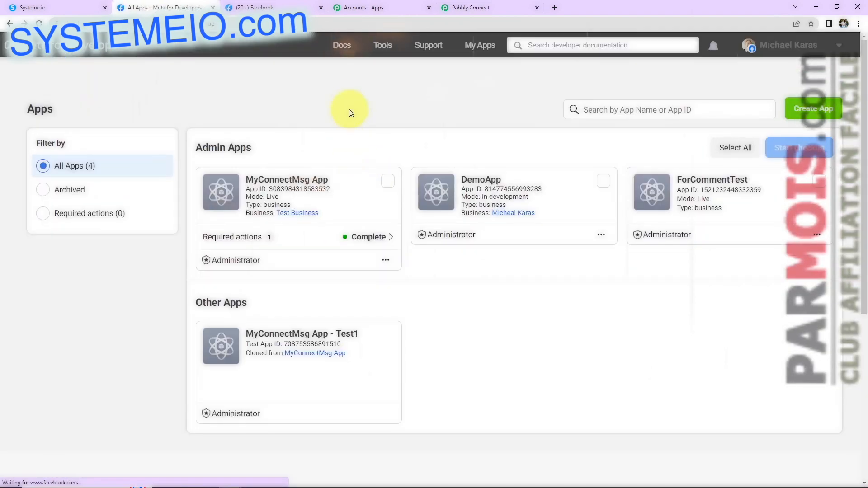
click(382, 46)
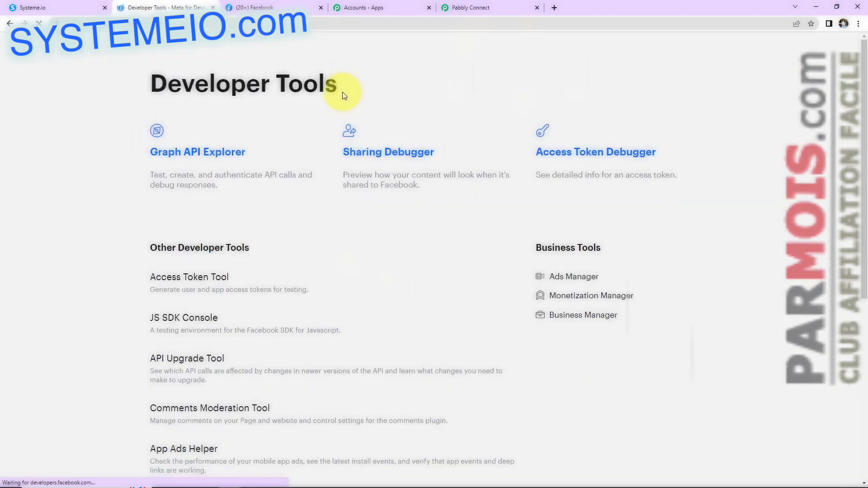
scroll(159, 349, down, 2)
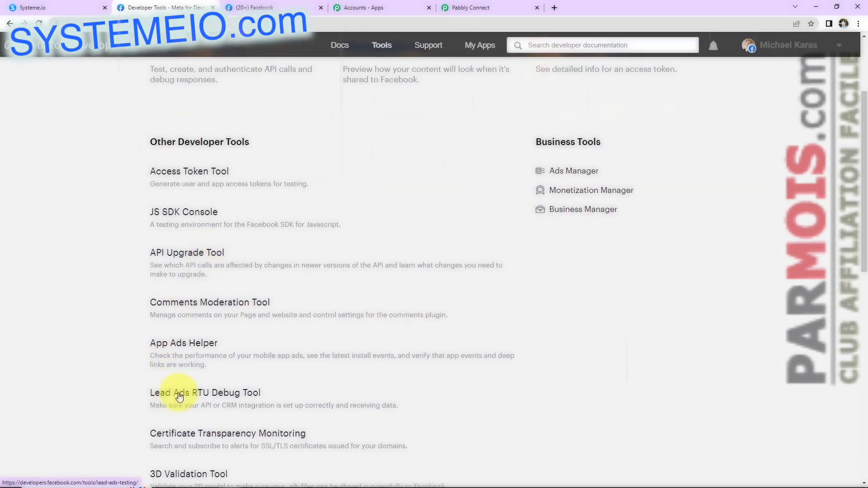
click(237, 396)
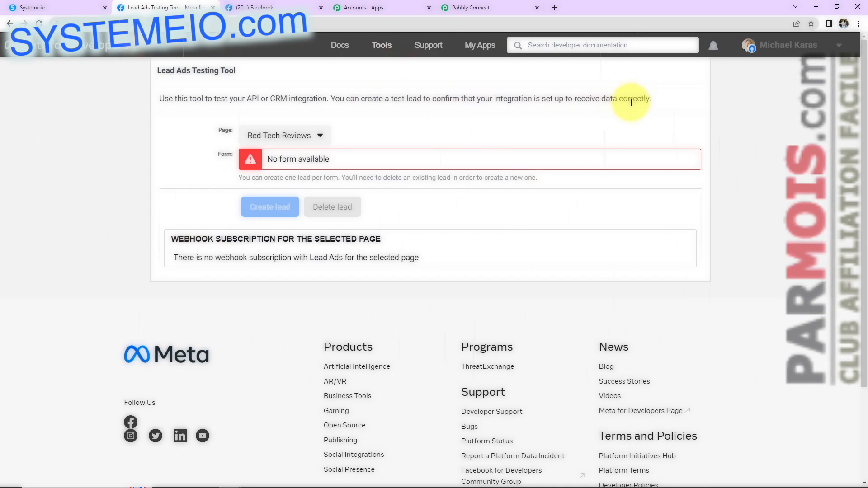
Step: Select the A-Z Ayurvedic Store page and preview its brochure form
click(284, 135)
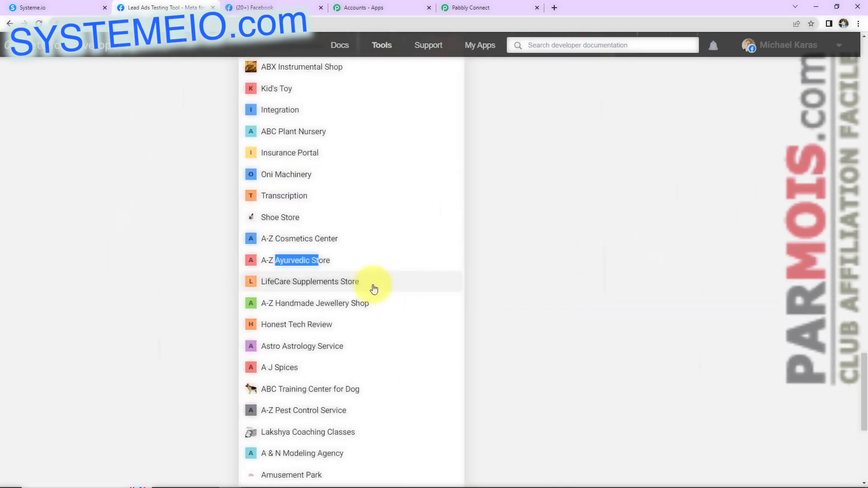
click(293, 262)
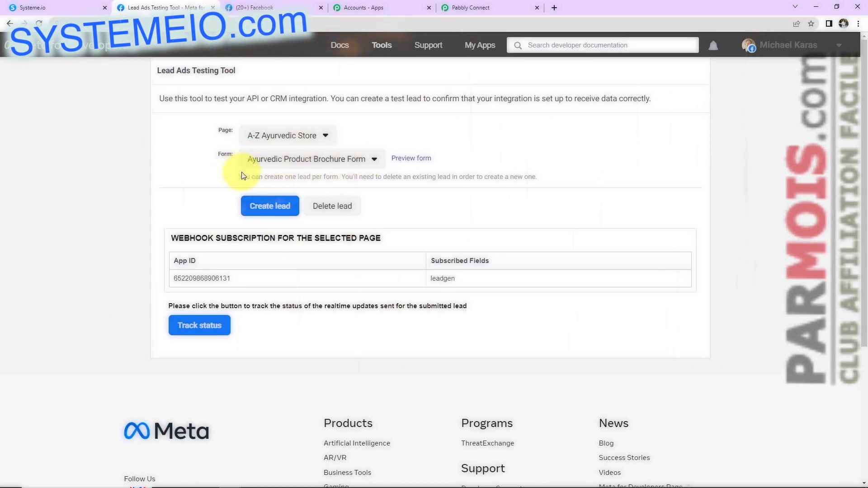
click(413, 158)
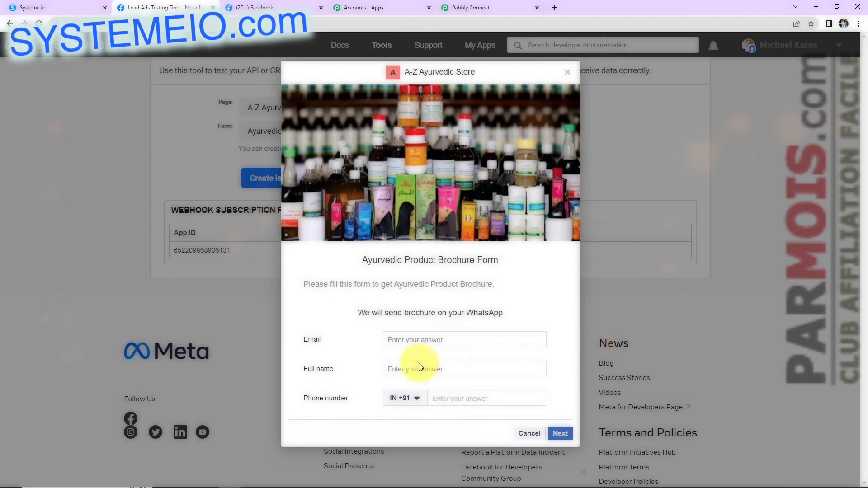
Step: Fill in the test lead's email, full name and phone number, then submit it
click(411, 342)
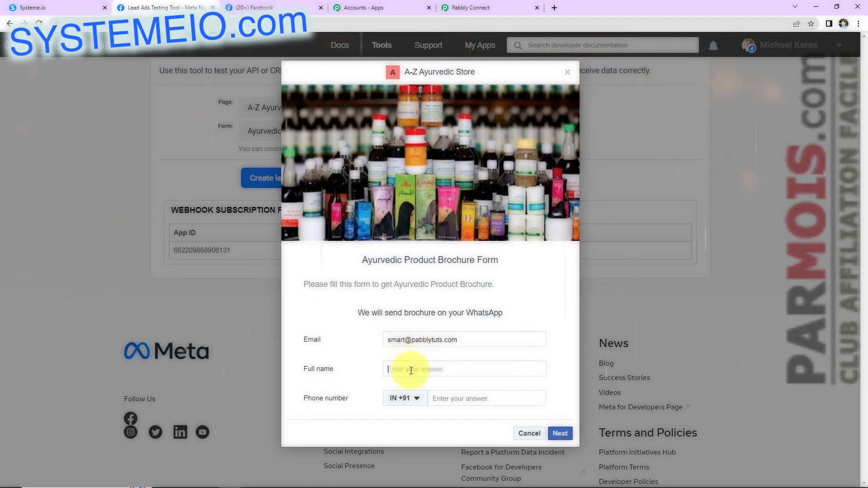
click(411, 370)
text(Smart Buddy)
click(447, 398)
text(91111 11111)
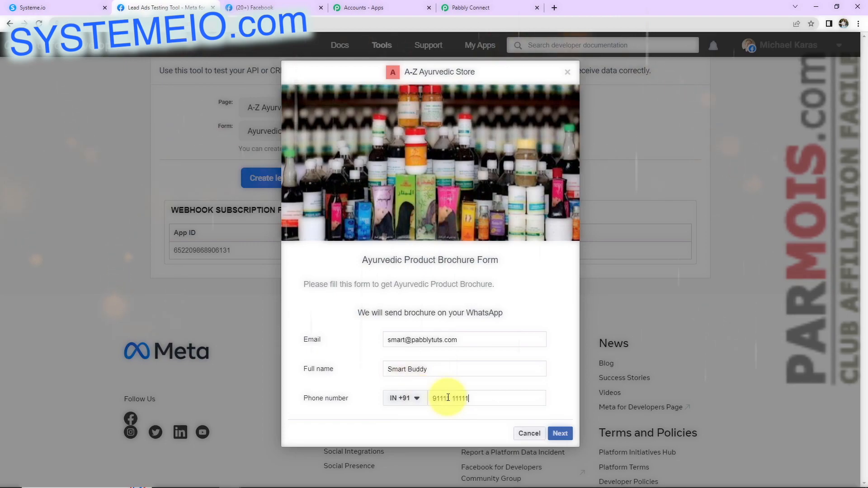
click(560, 433)
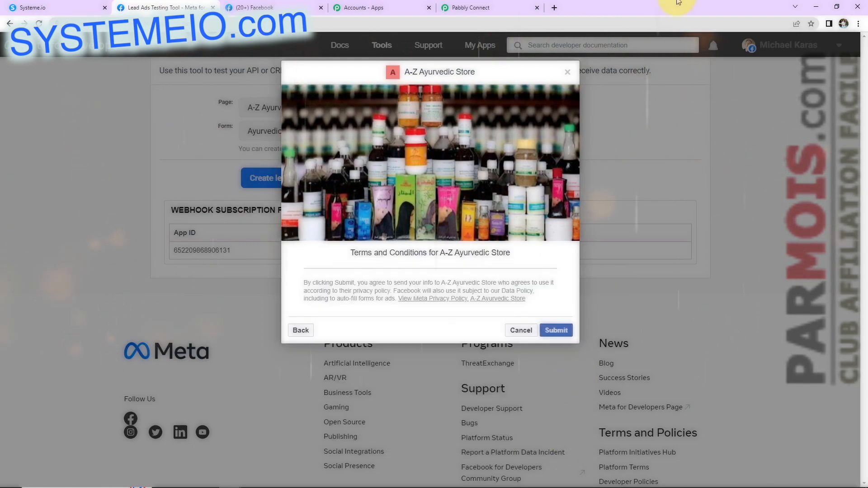
click(558, 330)
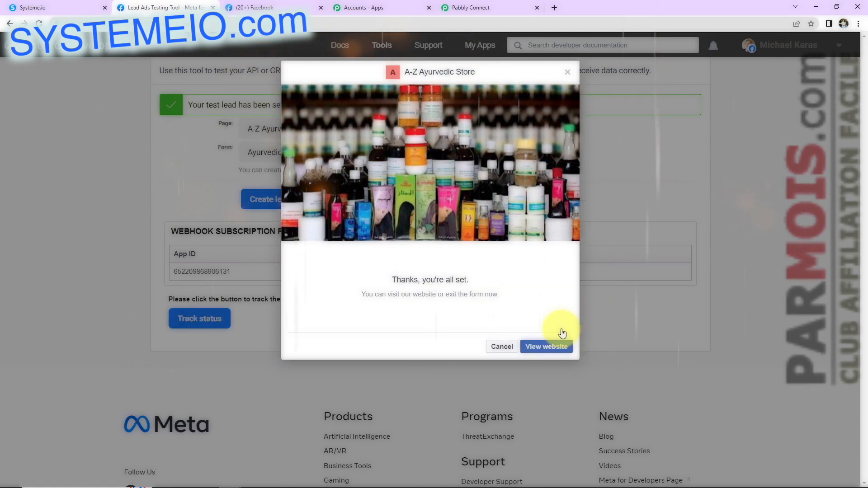
click(470, 9)
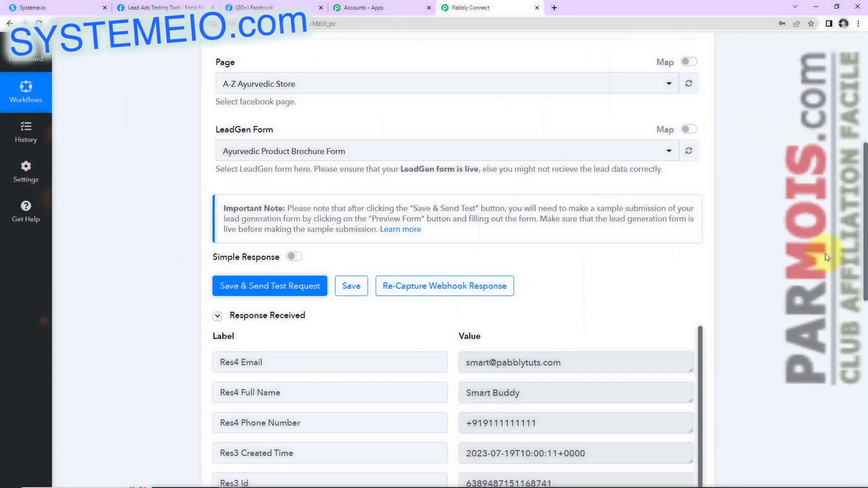
Step: Check the test lead's data in Response Received, then expand the action step's app list
scroll(826, 254, down, 5)
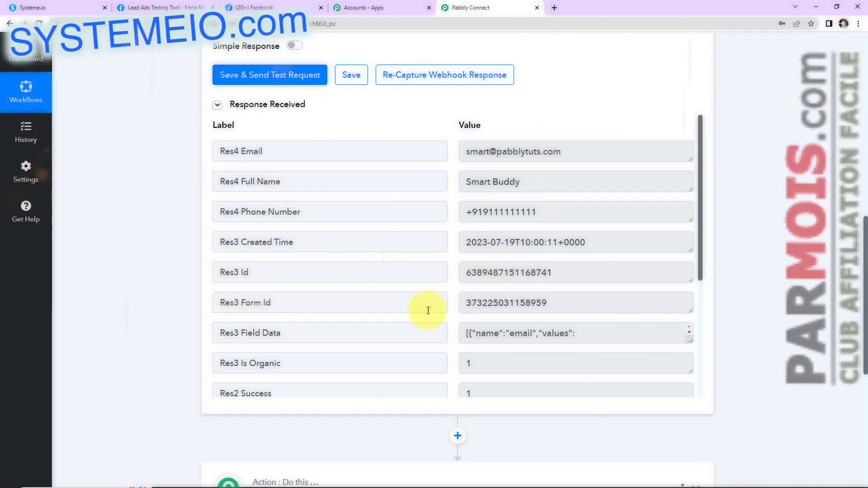
scroll(519, 306, down, 10)
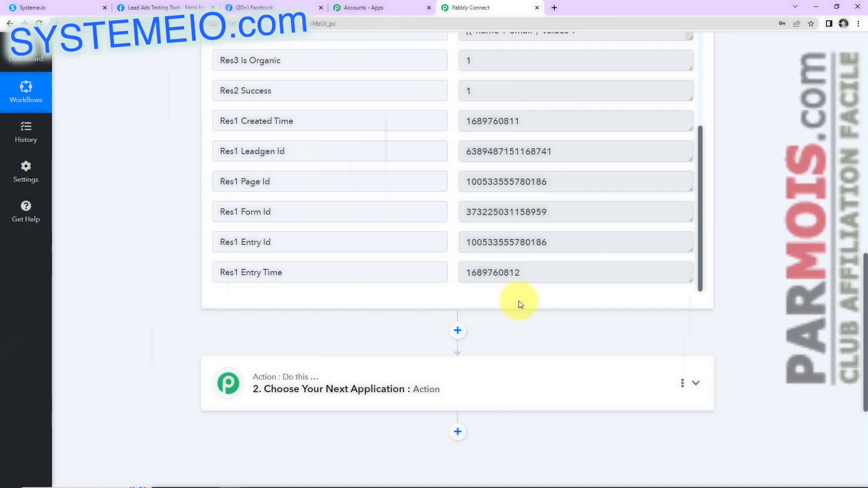
scroll(519, 306, down, 5)
click(318, 180)
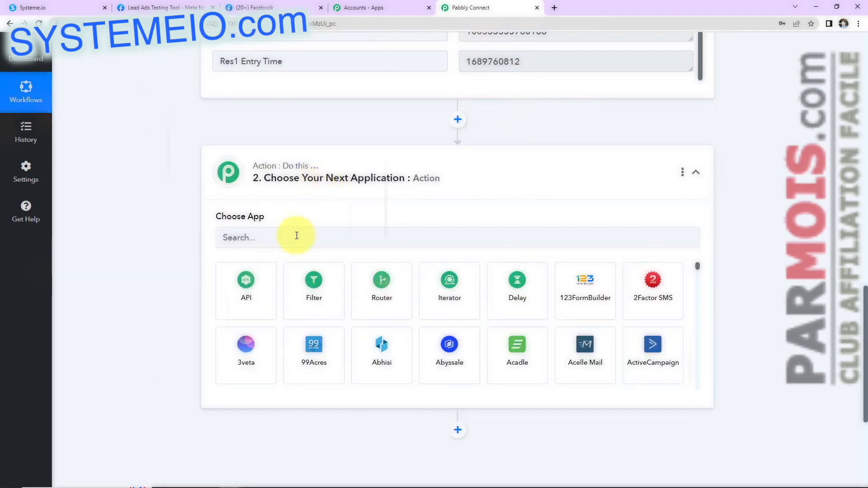
Step: Replace the 'sys' app search with 'API' and select API by Pabbly for the action
click(280, 241)
text(sys)
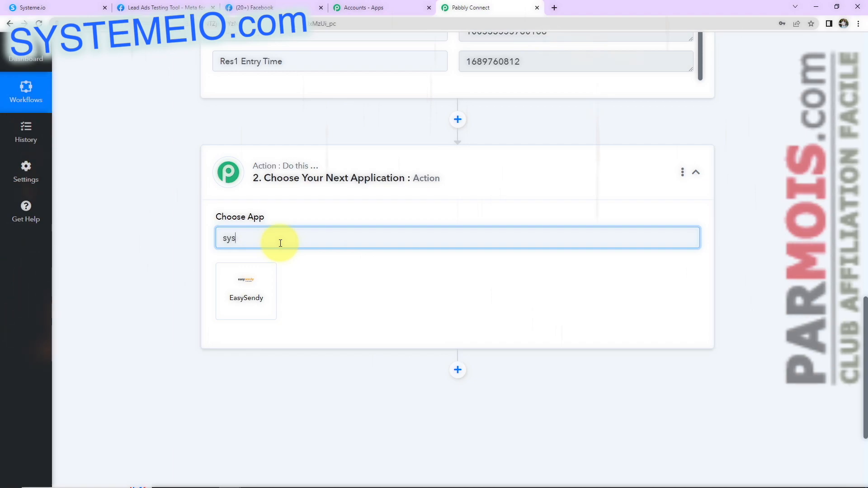
key(BackSpace)
key(BackSpace)
key(BackSpace)
text(API)
click(246, 298)
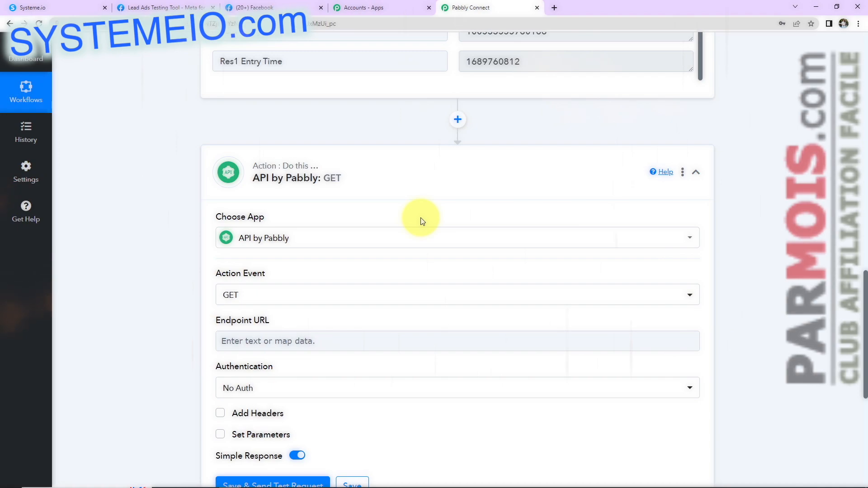
scroll(288, 222, down, 2)
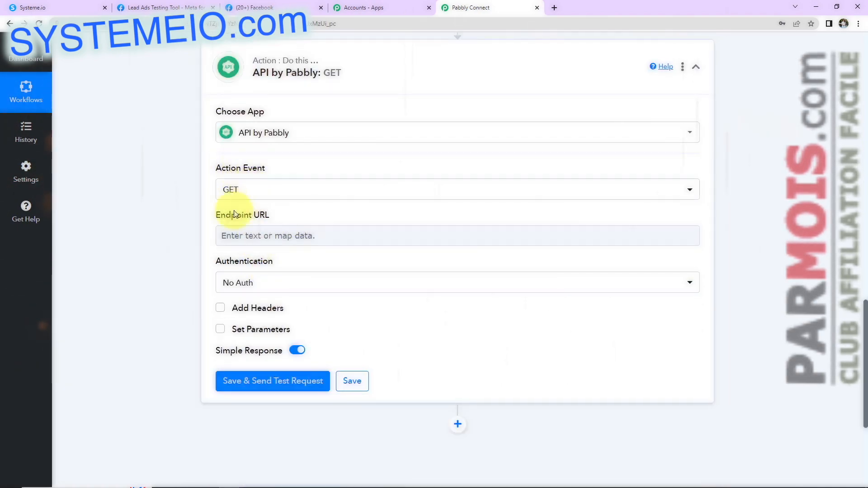
mouse_move(221, 265)
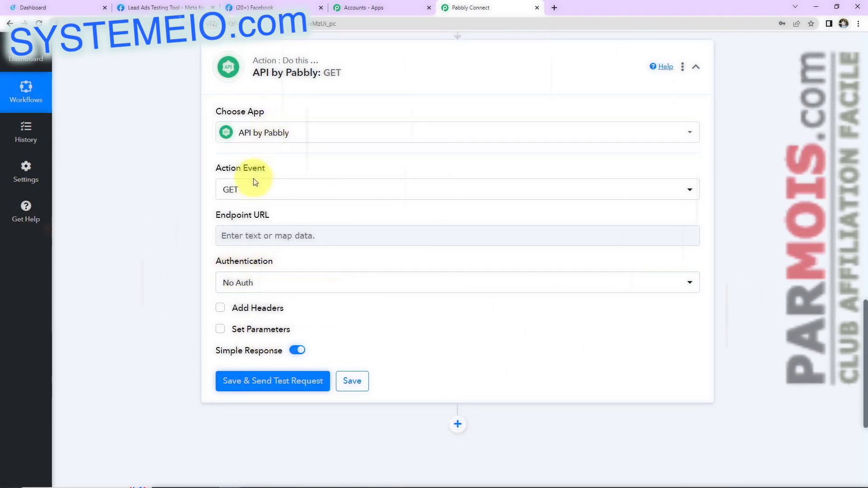
mouse_move(246, 330)
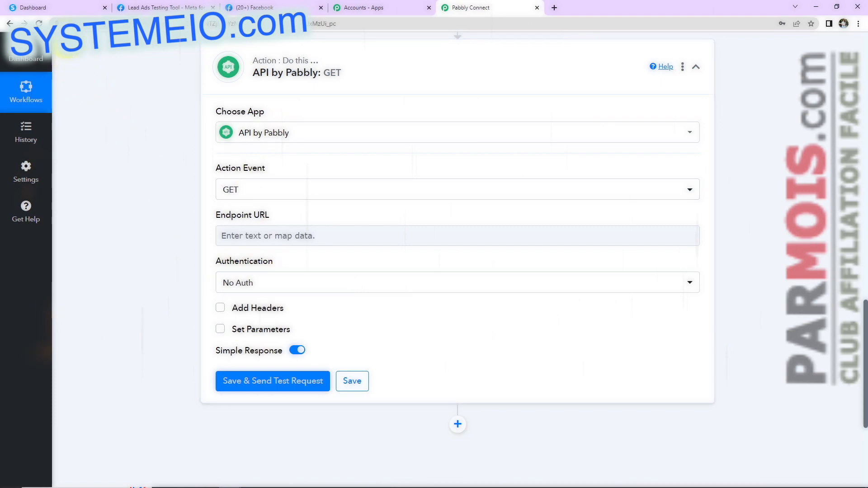
Step: Show the embed code of the connect funnel's inline form in Systeme.io, then return to Pabbly
click(59, 11)
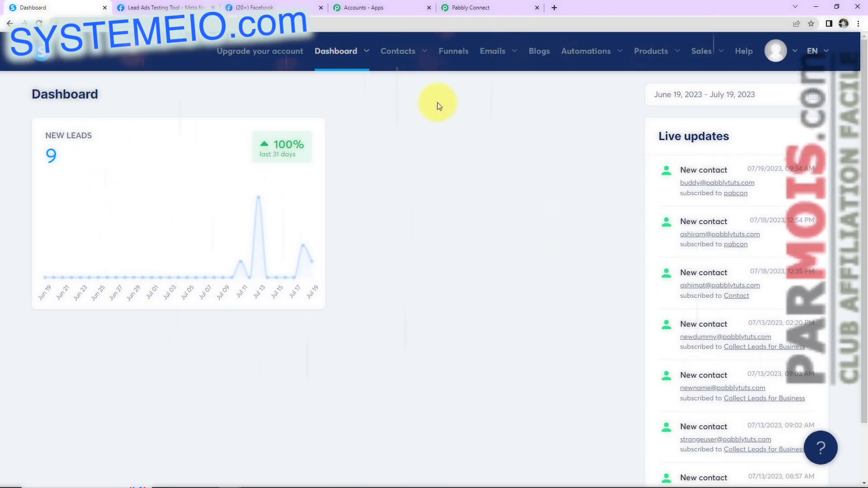
click(449, 56)
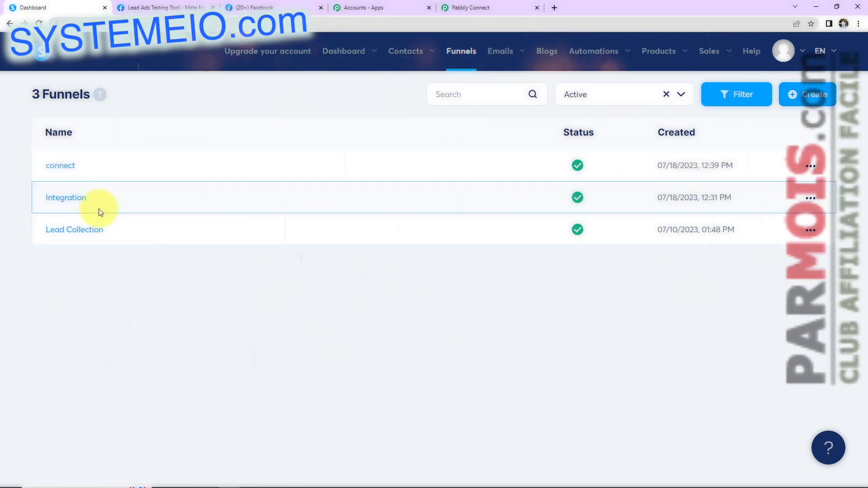
click(63, 167)
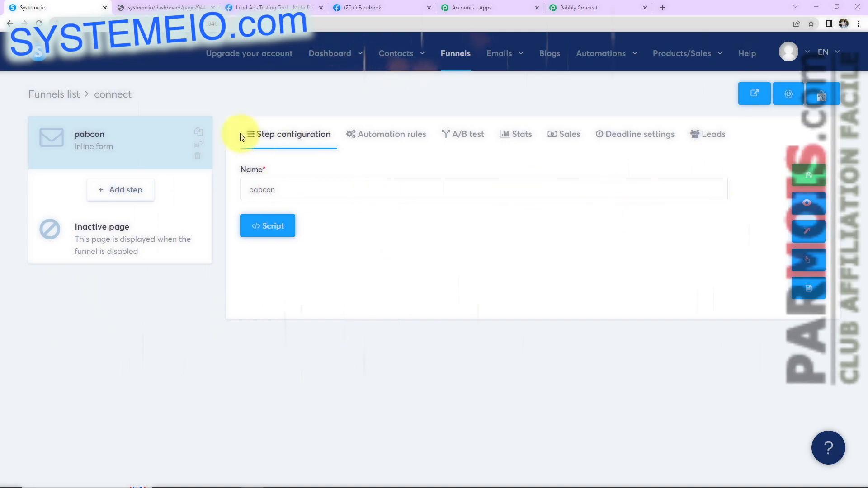
click(178, 8)
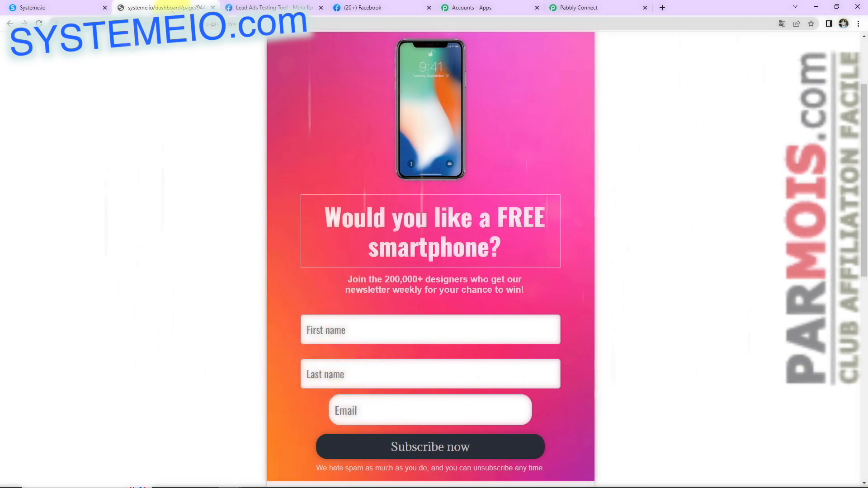
click(70, 10)
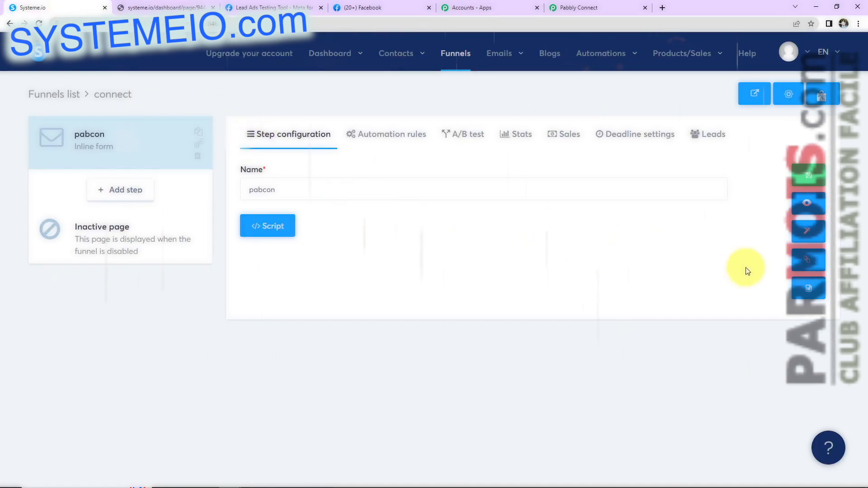
click(811, 291)
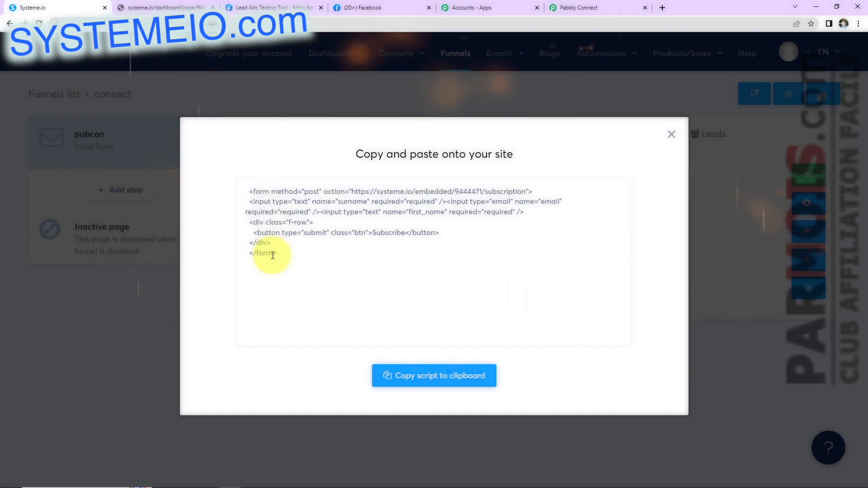
click(583, 12)
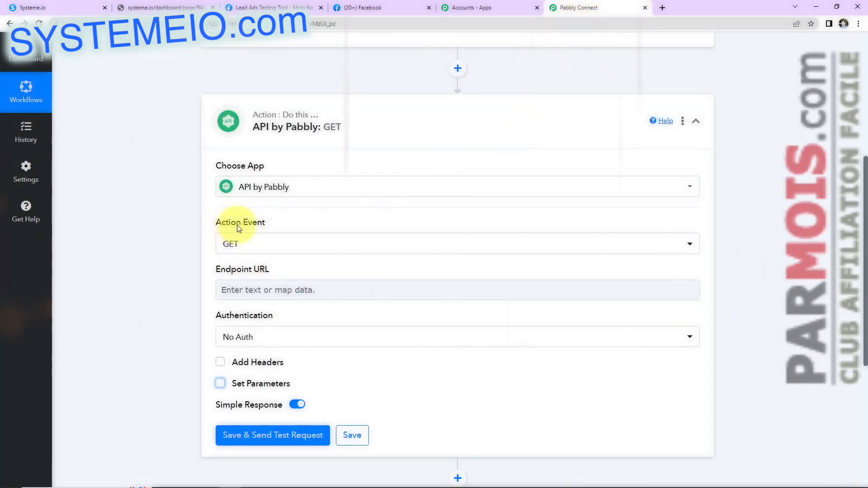
Step: Set the API request method to POST, matching the form's post method
click(252, 242)
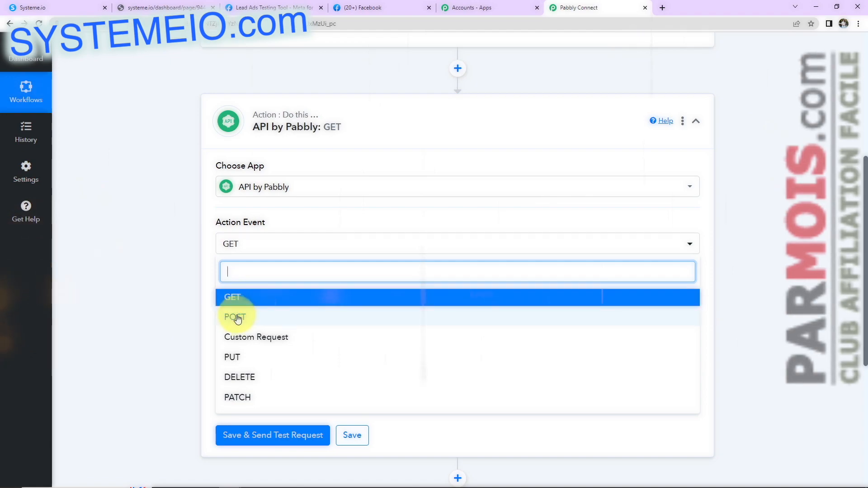
click(42, 10)
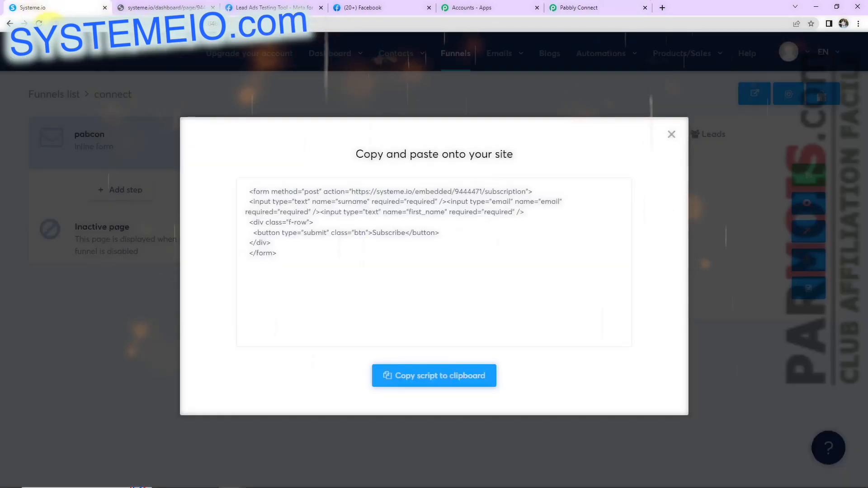
double_click(312, 192)
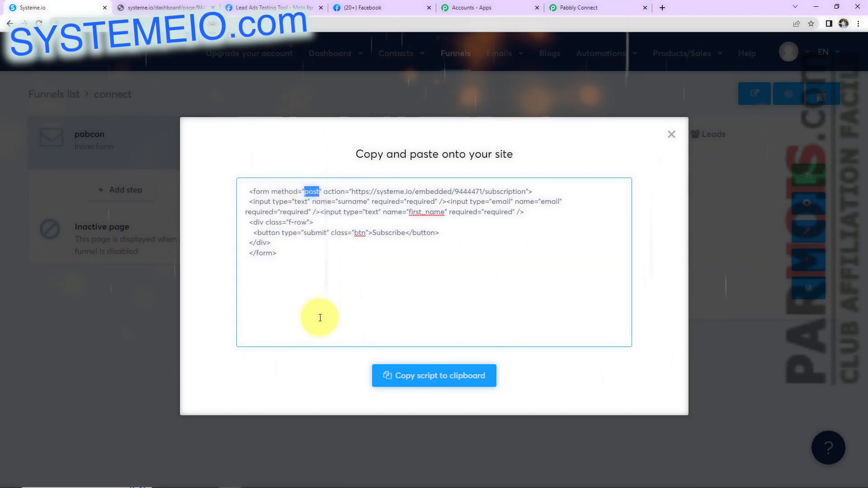
click(606, 8)
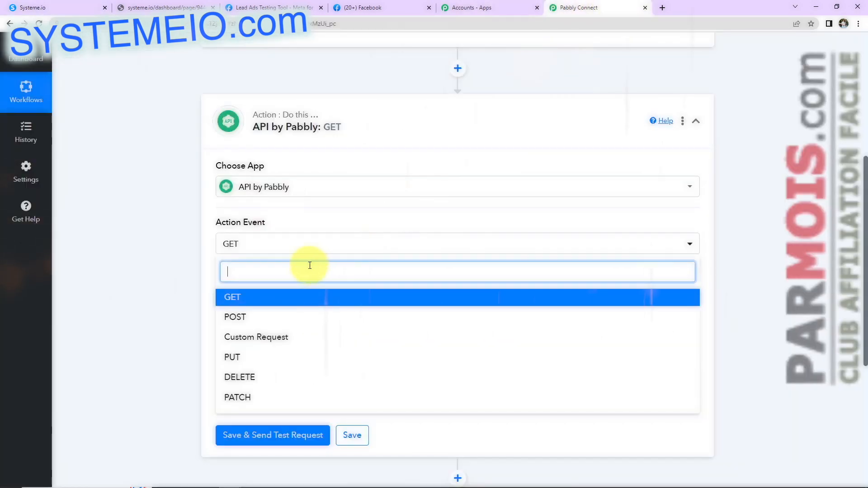
click(242, 316)
mouse_move(224, 273)
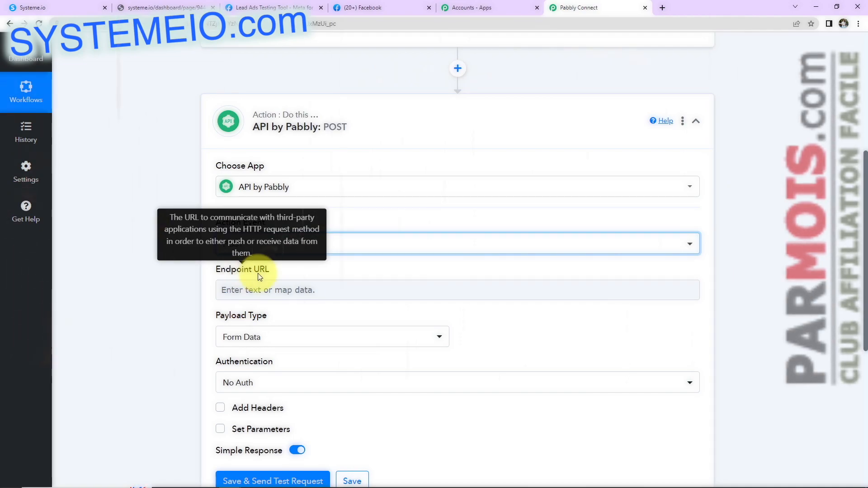
Step: Copy the form's action URL from the embed code and paste it as the Endpoint URL
click(70, 9)
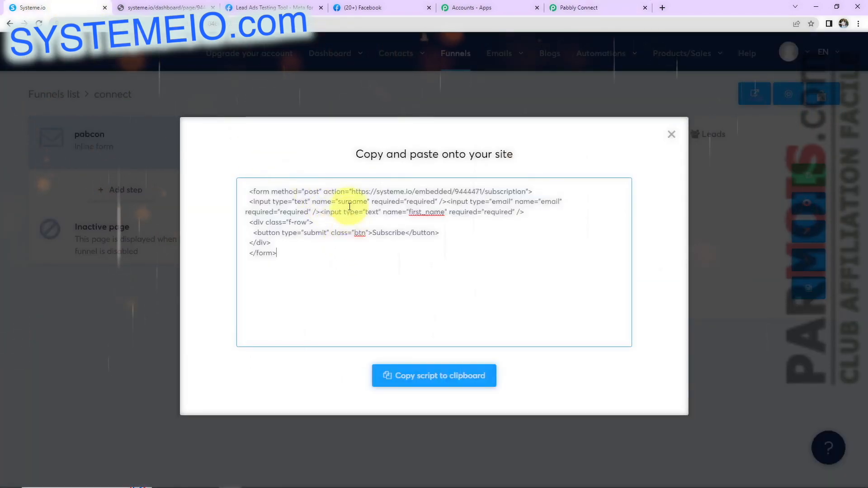
drag(353, 192, 526, 195)
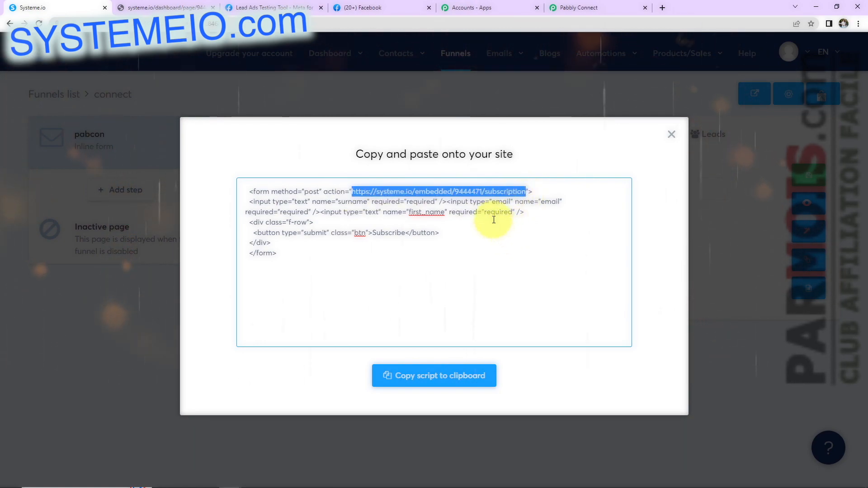
right_click(505, 192)
click(526, 227)
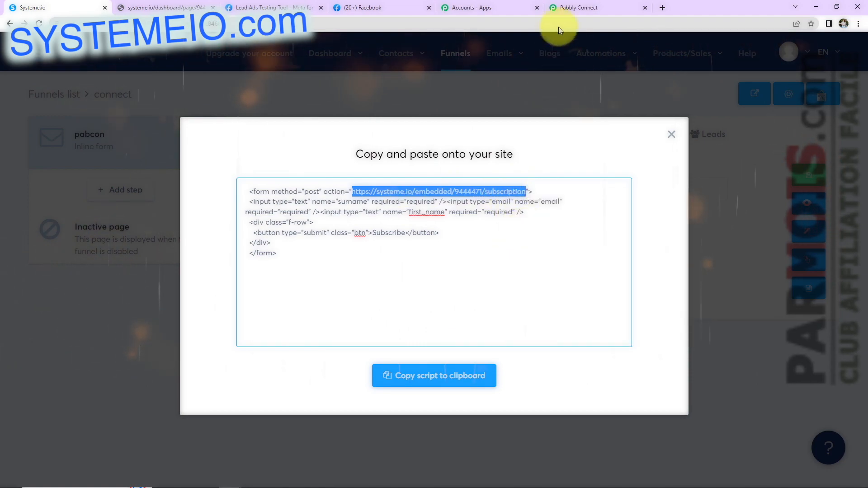
click(569, 10)
click(280, 289)
key(ctrl+v)
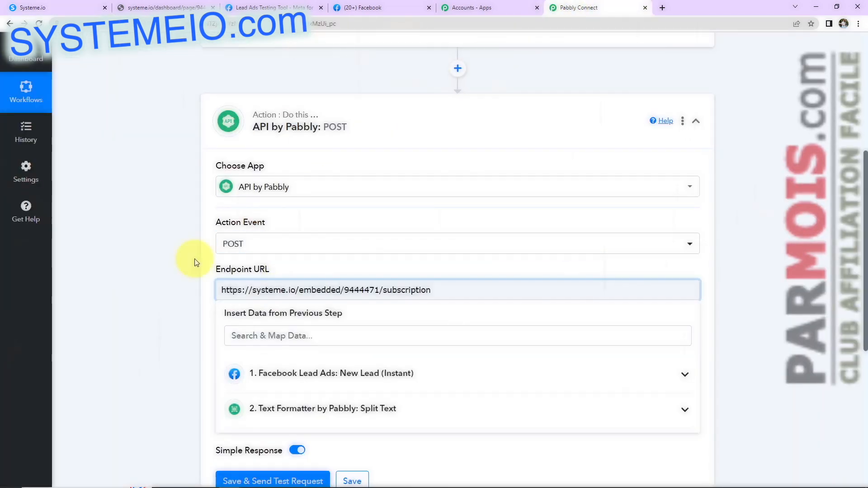
click(195, 262)
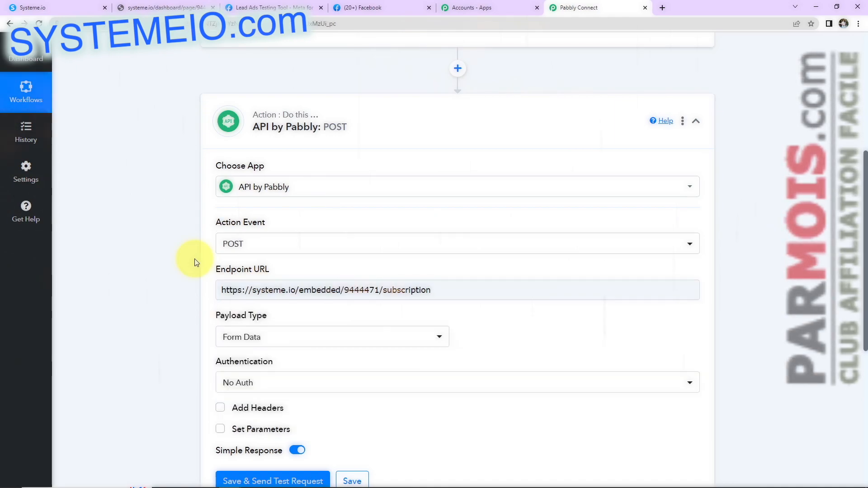
scroll(196, 272, down, 3)
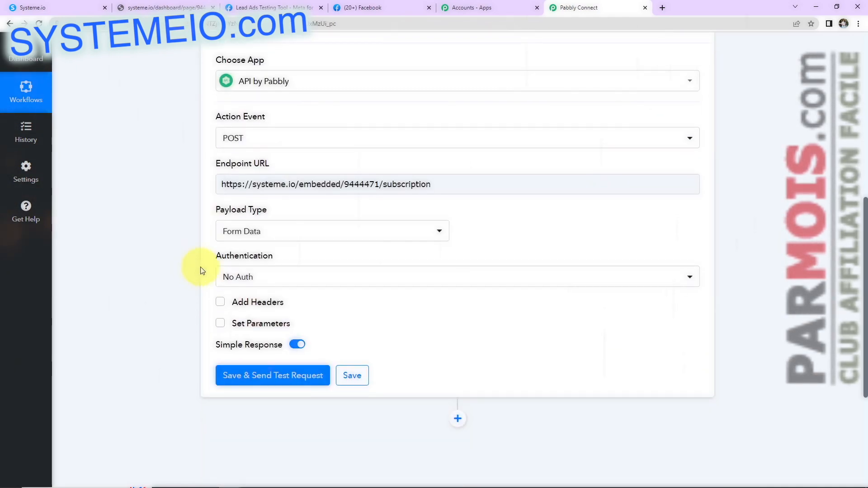
click(282, 239)
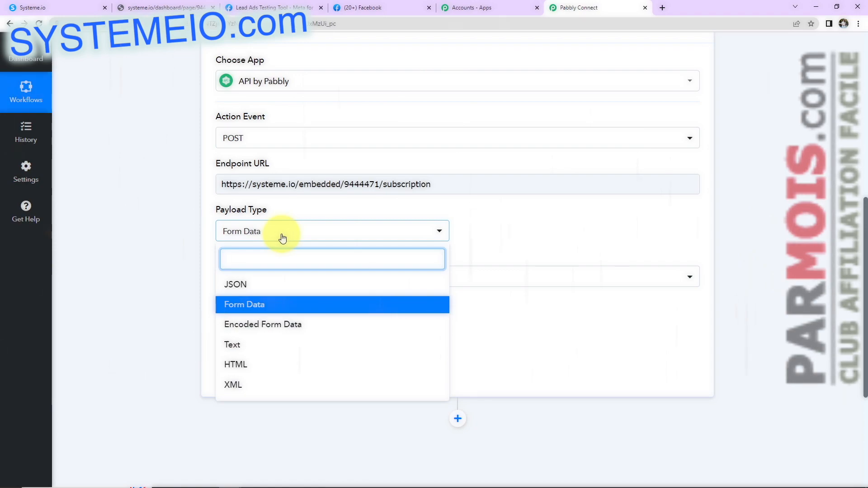
click(54, 9)
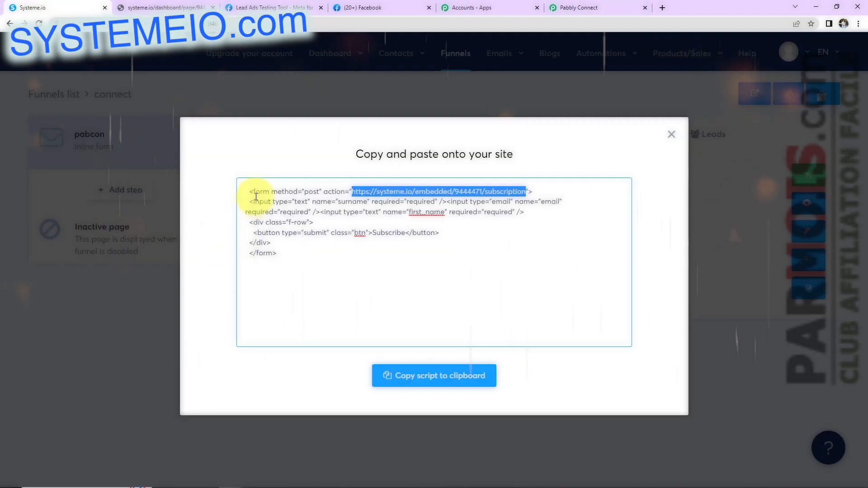
drag(253, 192, 297, 192)
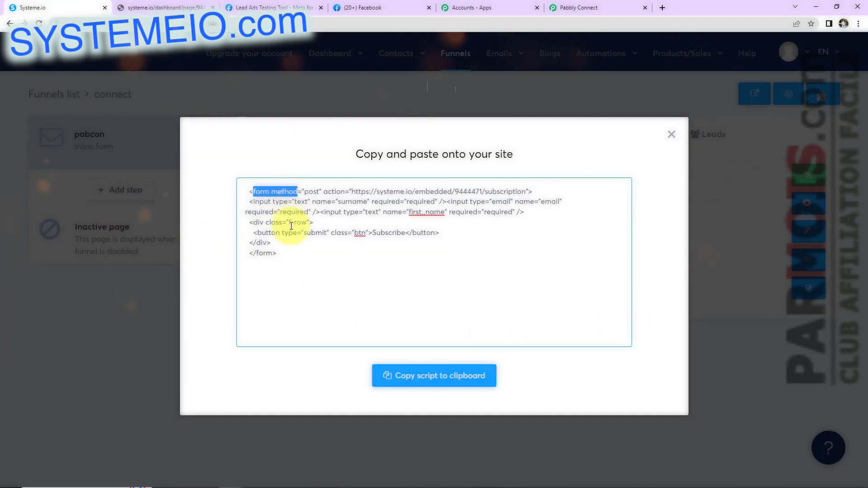
click(573, 9)
click(174, 346)
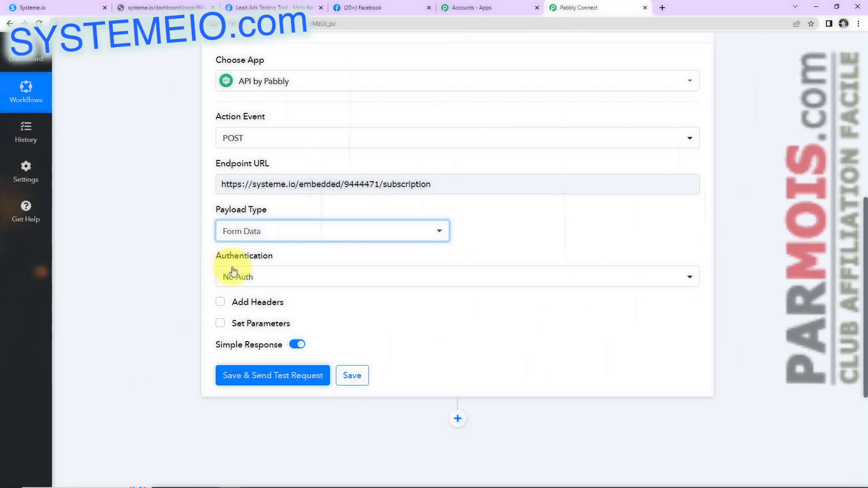
click(77, 7)
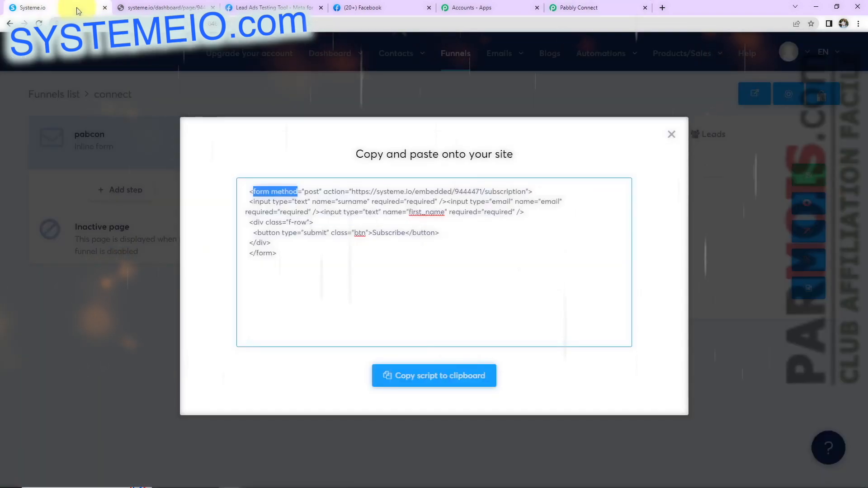
click(556, 4)
click(265, 281)
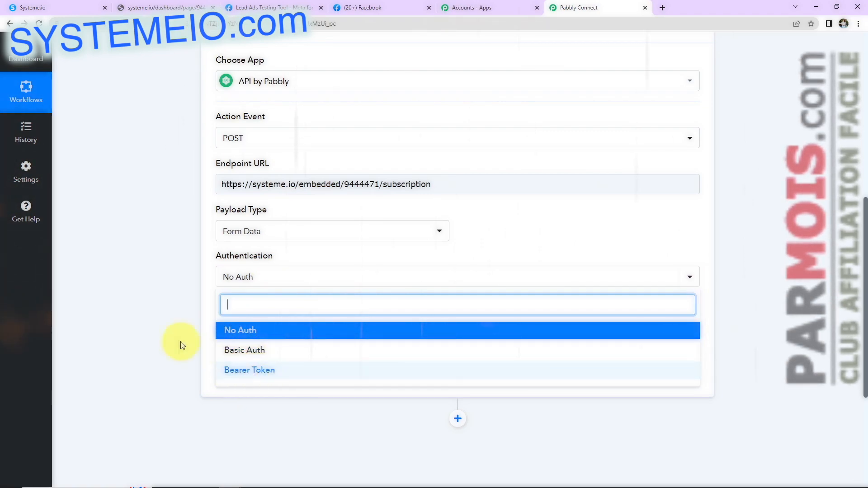
click(153, 322)
mouse_move(232, 309)
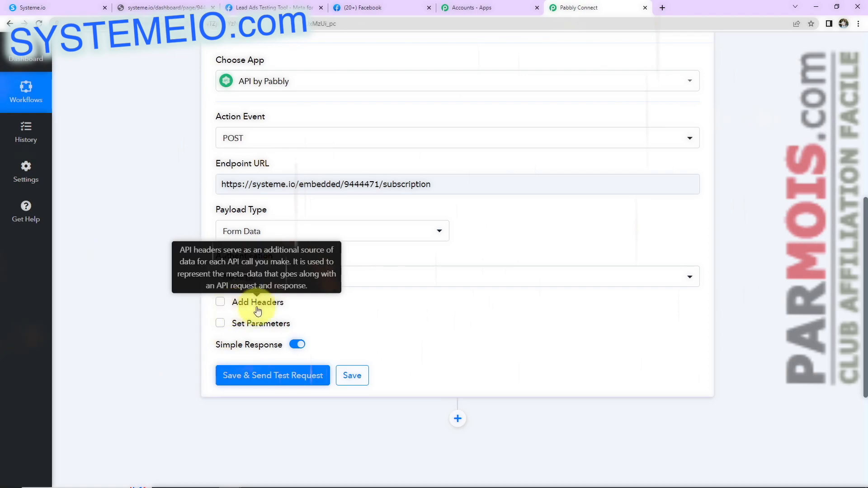
click(28, 8)
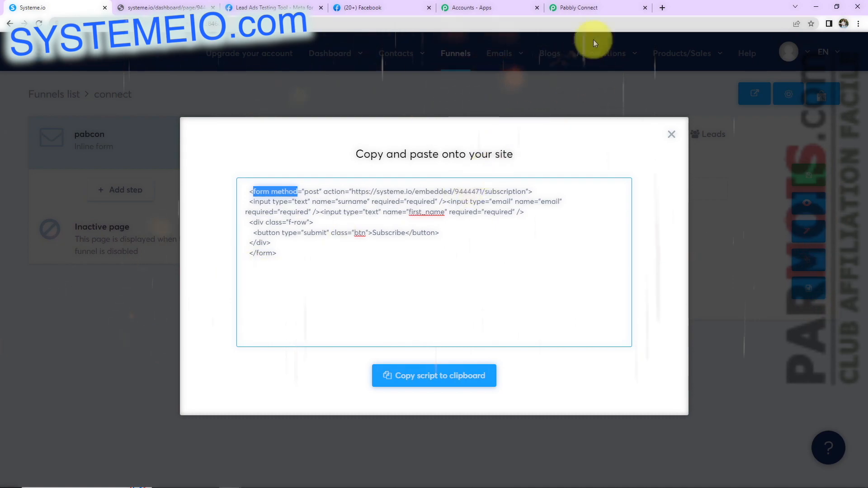
click(592, 8)
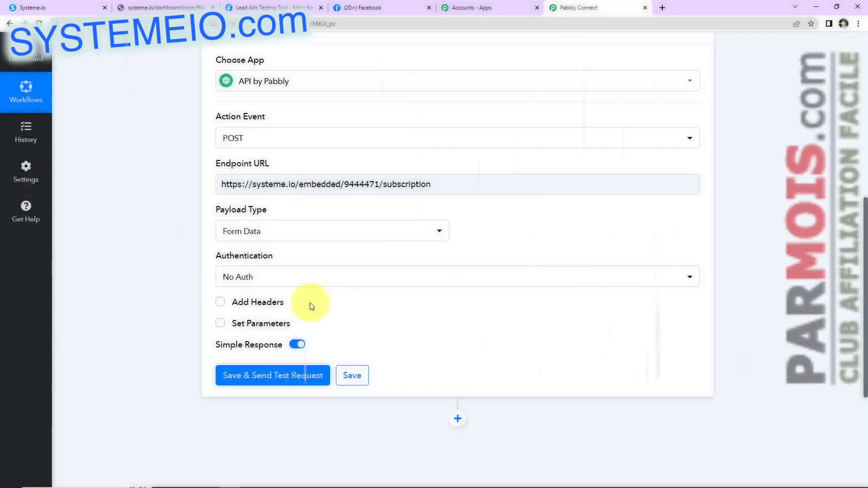
Step: Enable Set Parameters on the POST request to reveal a Label and Value row
scroll(310, 318, down, 2)
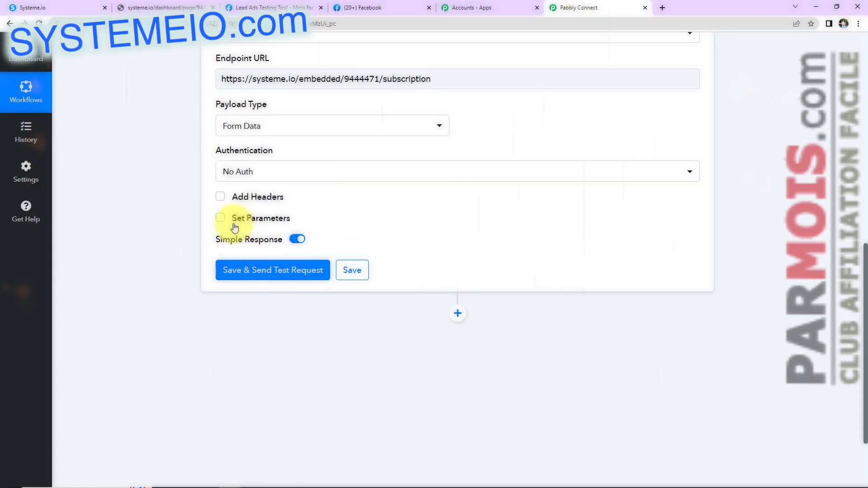
click(221, 219)
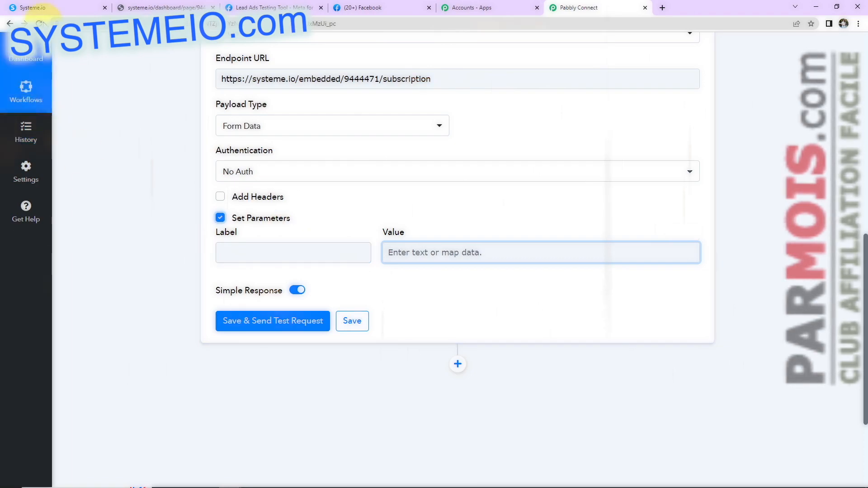
click(33, 7)
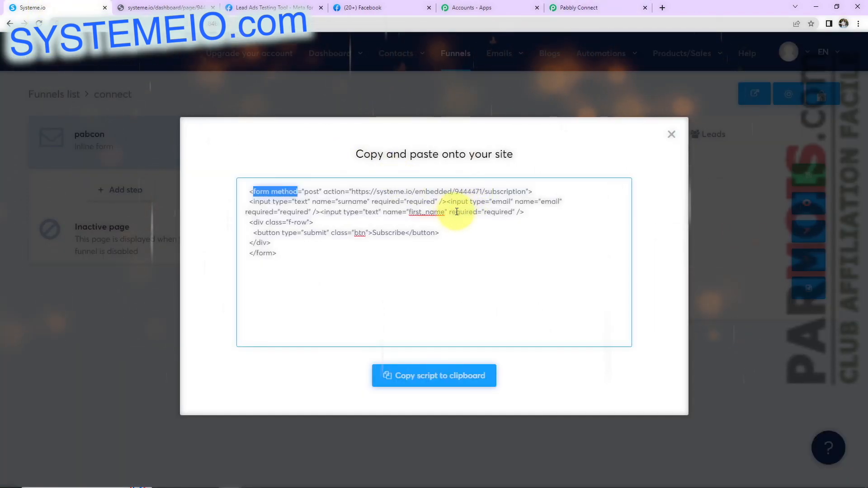
Step: Copy first_name from the form's embed code into the first parameter label
double_click(427, 211)
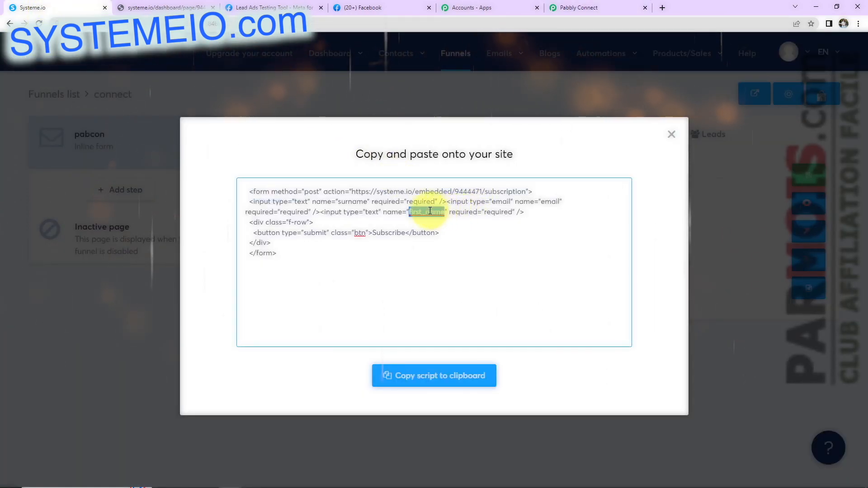
double_click(352, 201)
double_click(549, 201)
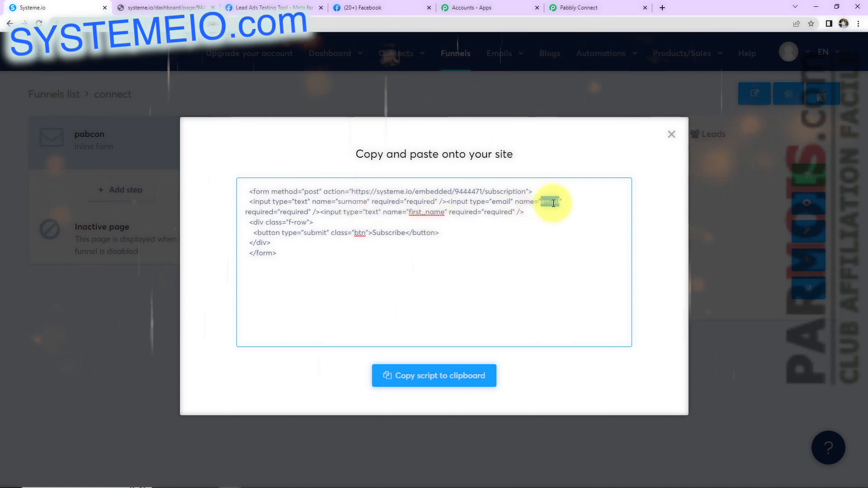
double_click(425, 212)
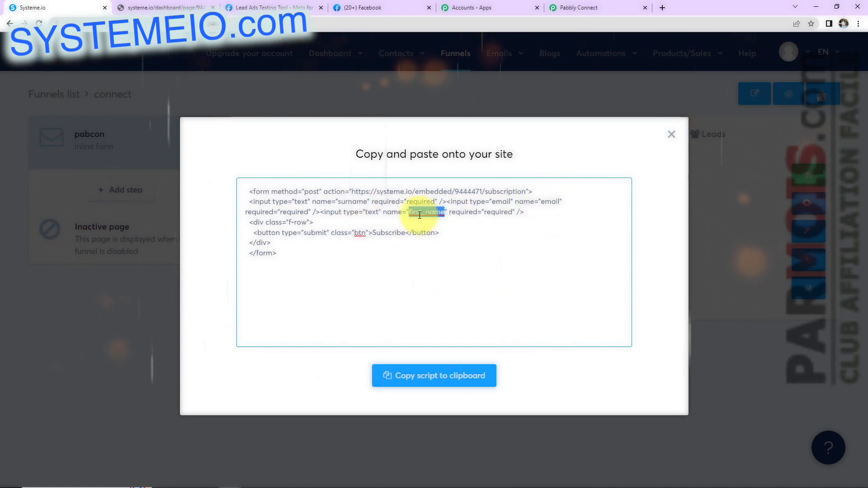
right_click(420, 214)
click(436, 270)
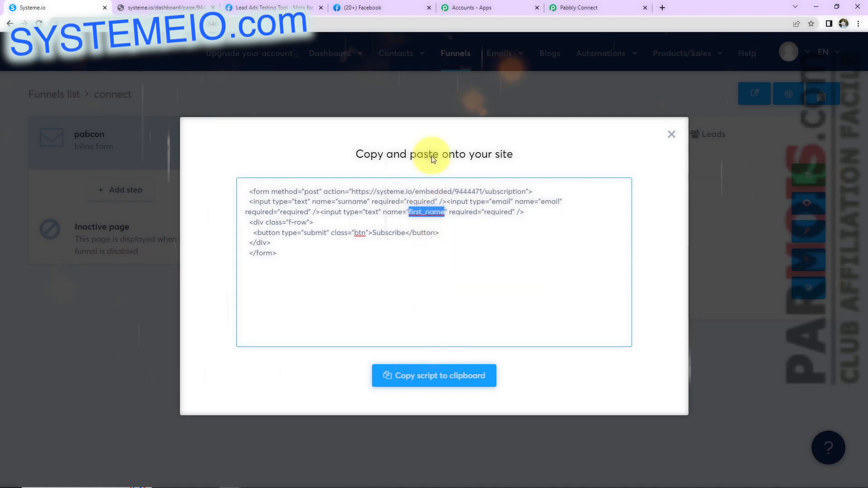
click(579, 8)
click(280, 256)
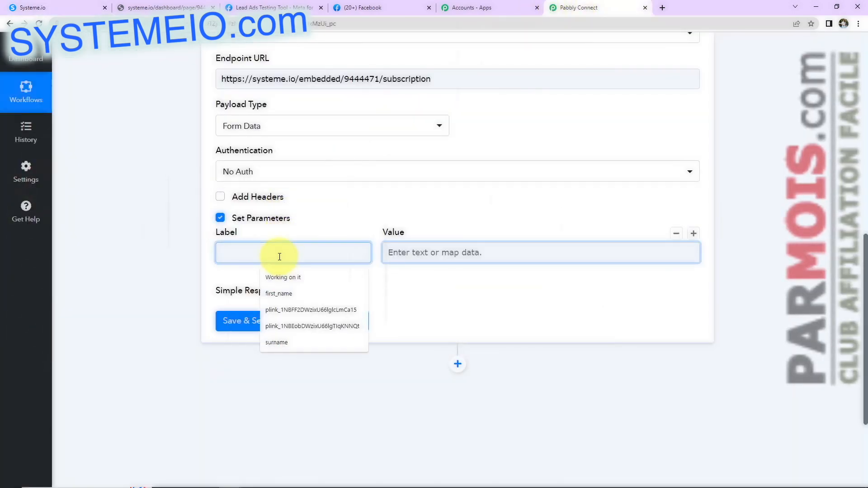
key(ctrl+v)
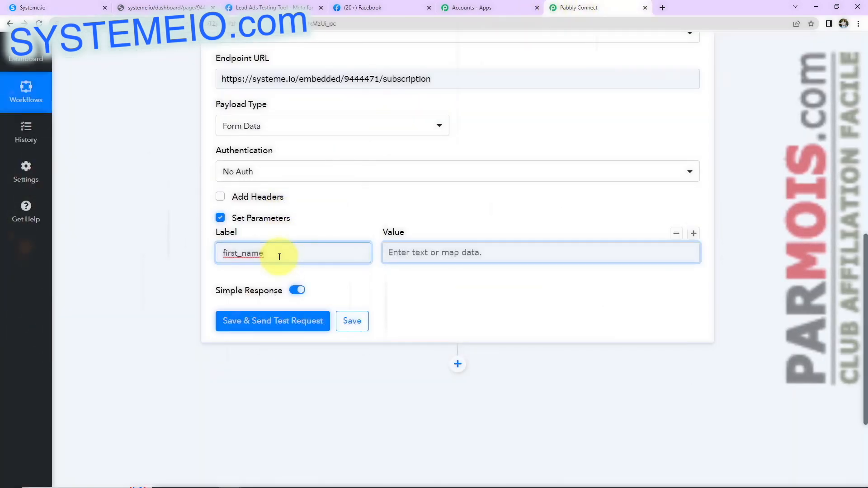
Step: Add a second parameter row labelled surname
click(695, 235)
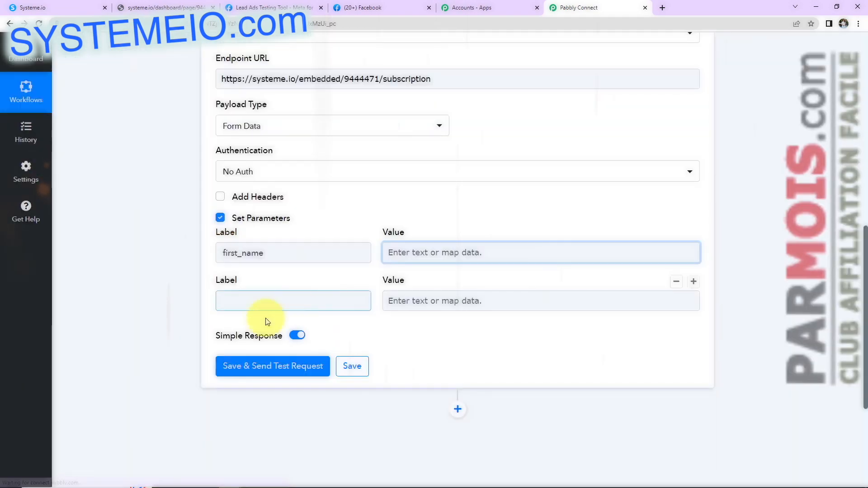
click(63, 14)
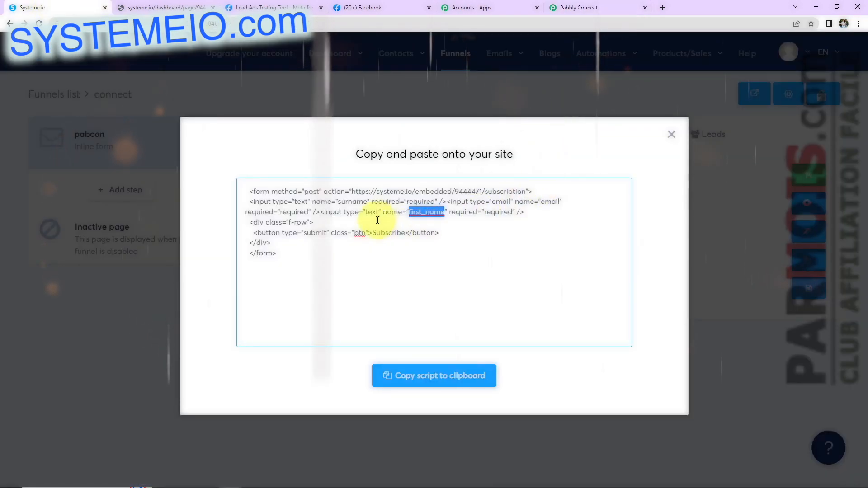
double_click(355, 201)
right_click(356, 201)
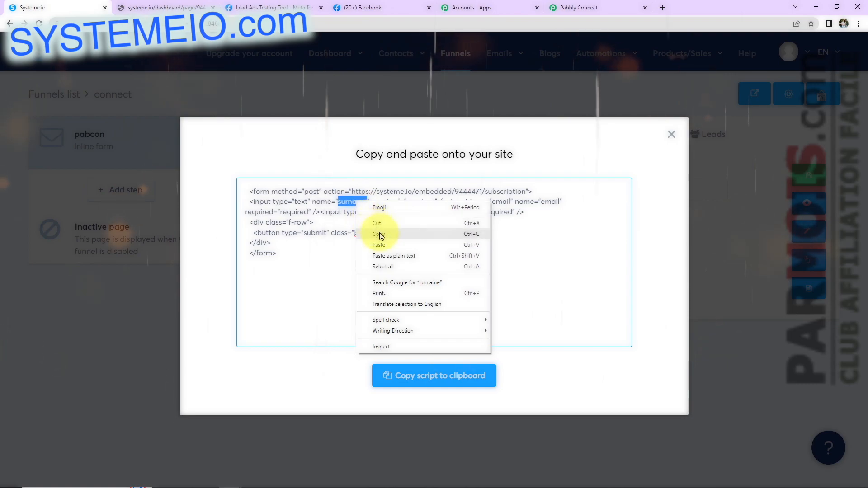
click(381, 234)
click(277, 300)
text(surname)
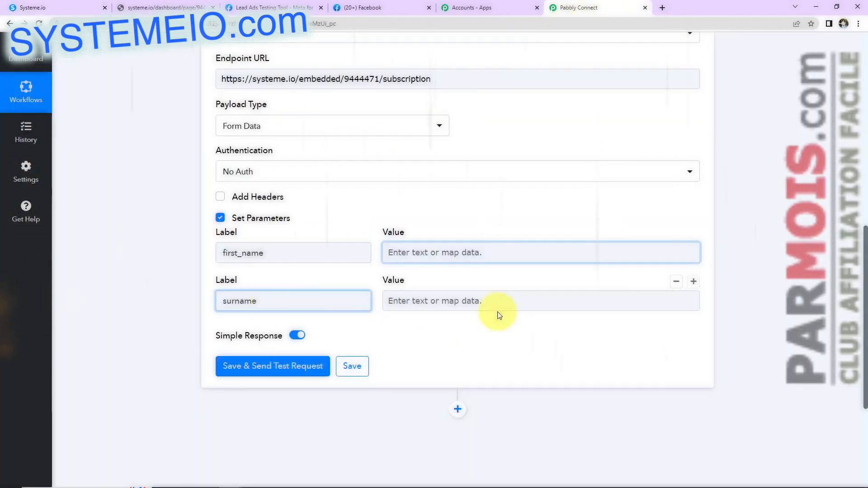
Step: Add a third parameter row labelled email, copied from the embed code
click(691, 285)
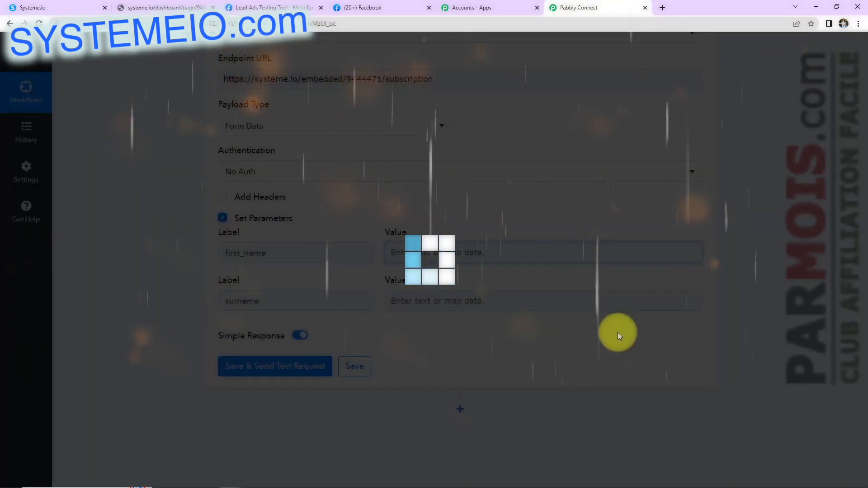
click(38, 11)
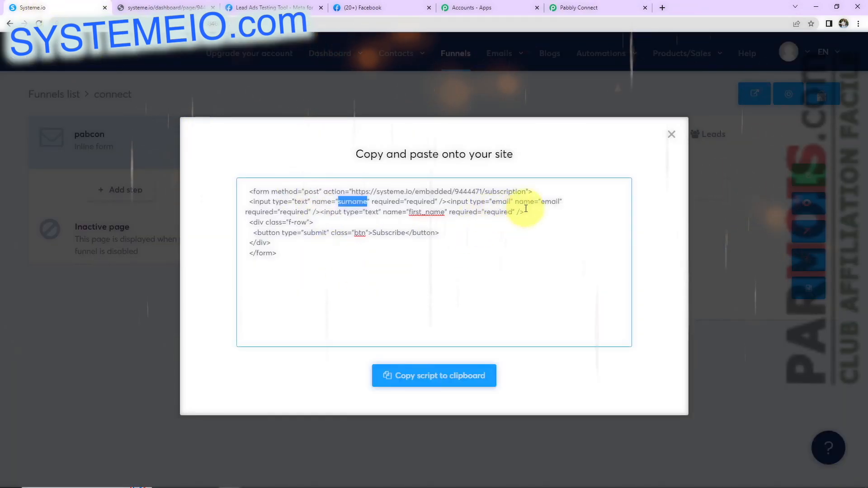
double_click(549, 201)
right_click(550, 202)
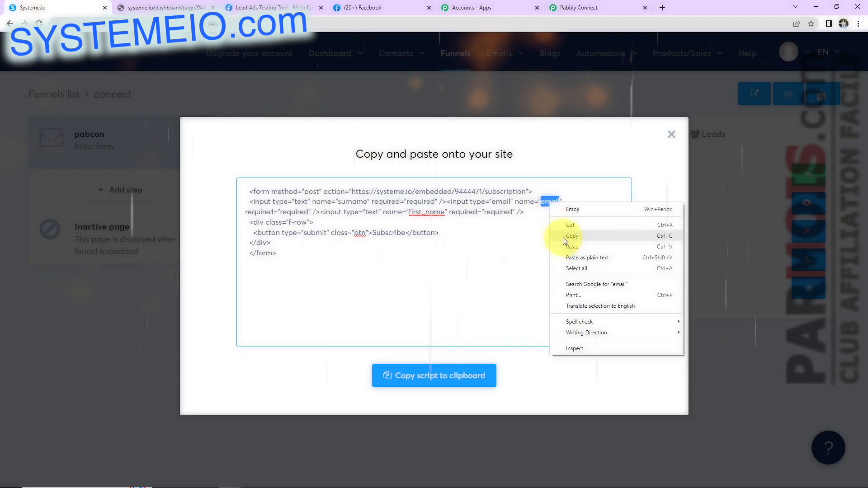
click(563, 236)
click(583, 8)
click(287, 347)
key(ctrl+v)
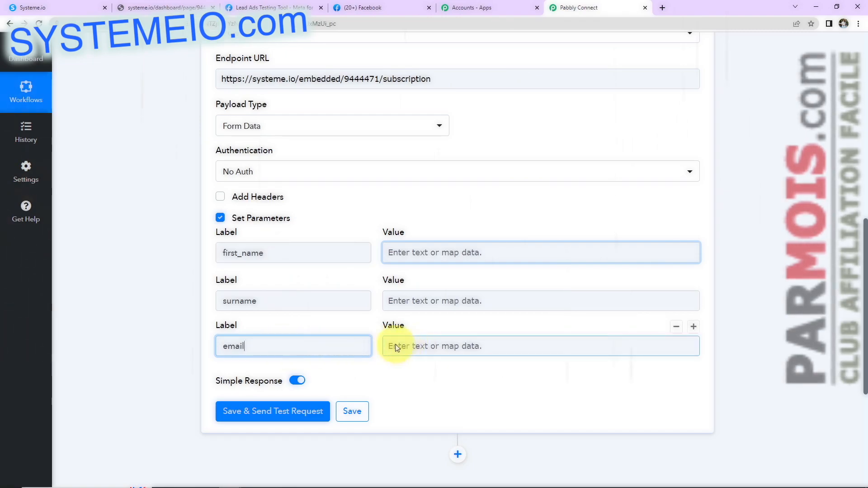
Step: Map the lead's Res4 Email into the email parameter value, found by searching '@'
scroll(371, 348, up, 1)
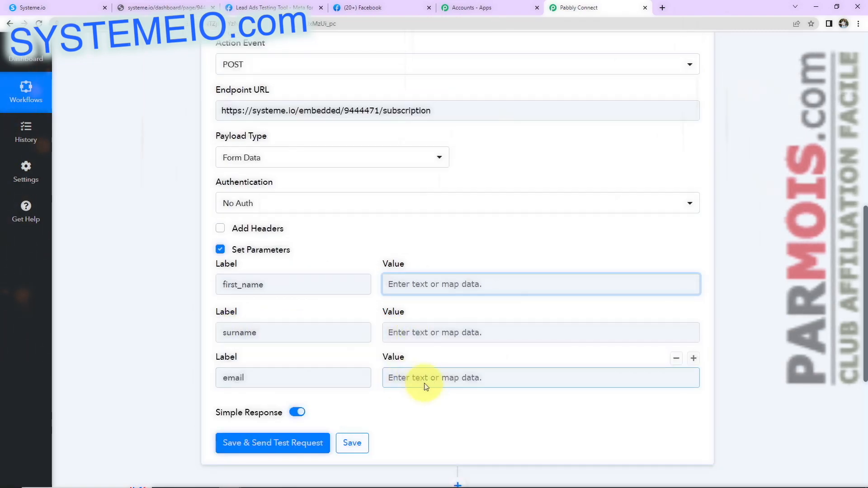
click(385, 378)
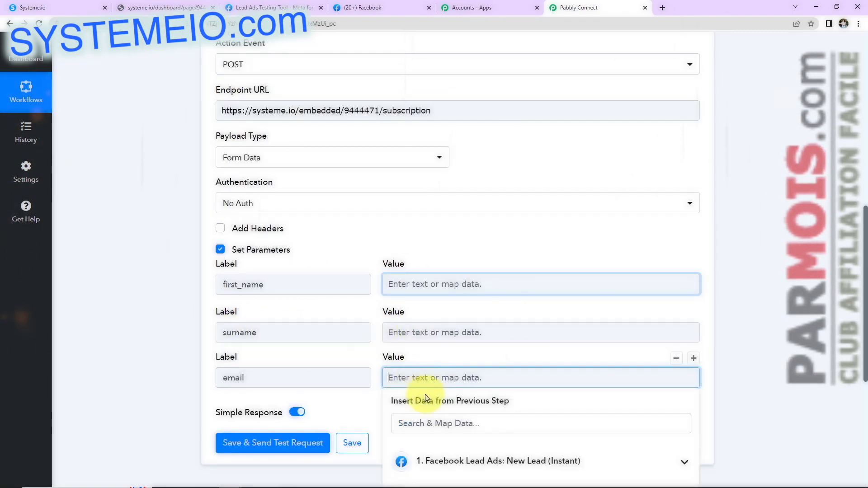
click(500, 471)
scroll(542, 461, down, 1)
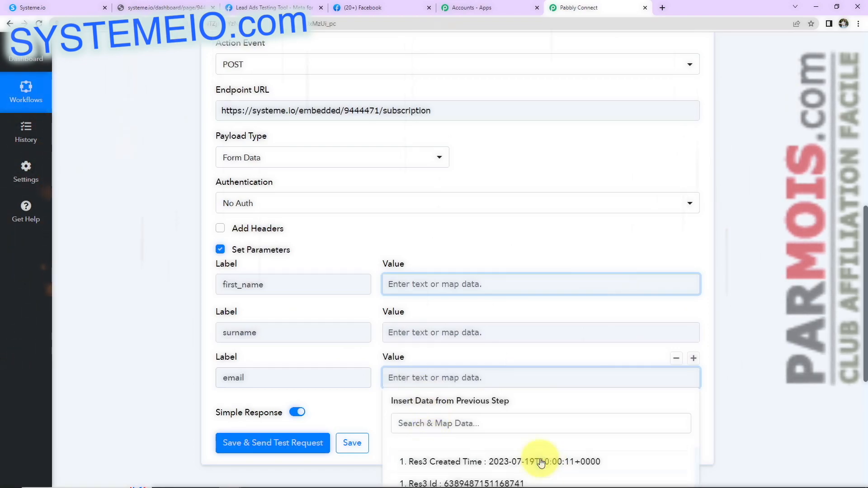
scroll(865, 358, down, 1)
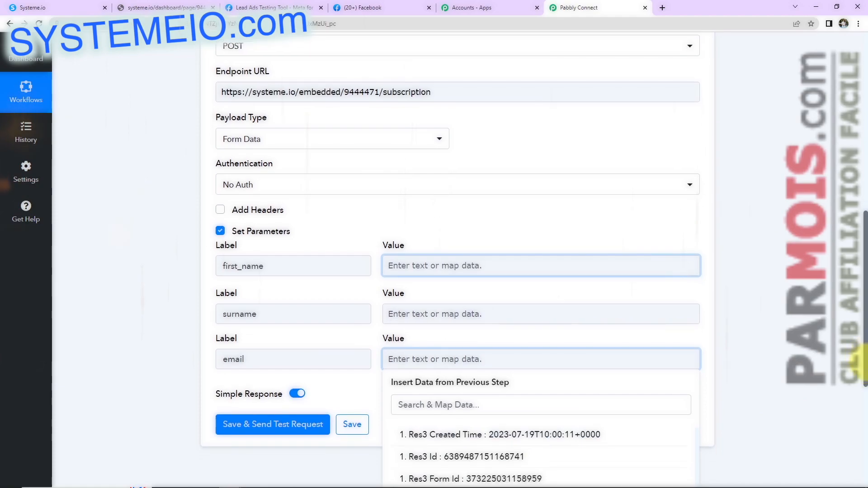
scroll(576, 452, up, 1)
click(485, 403)
text(@)
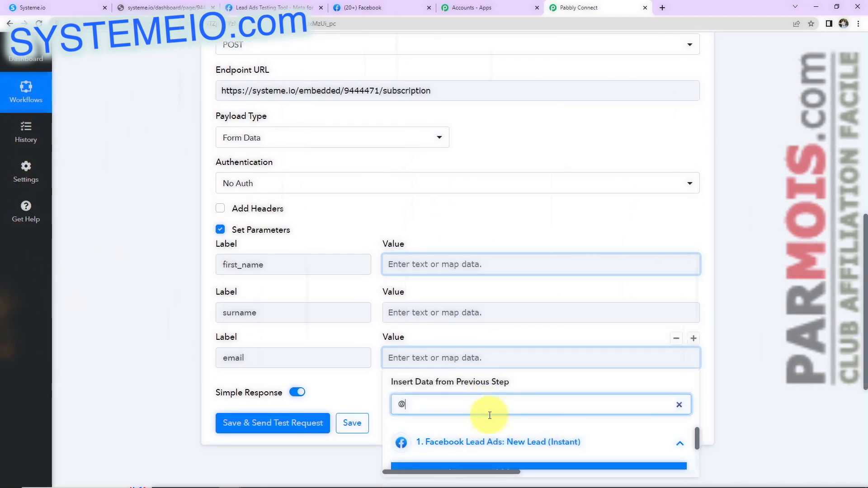
drag(696, 435, 700, 445)
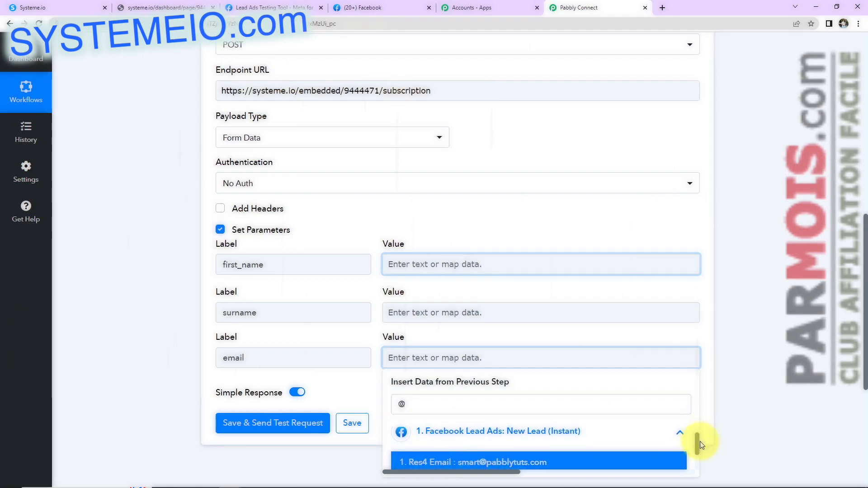
click(465, 462)
click(706, 346)
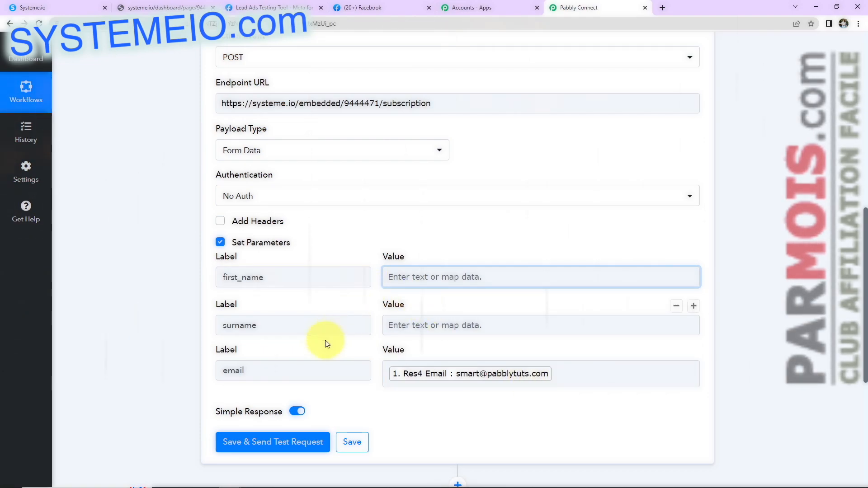
Step: Browse the Facebook lead fields for the first_name value without mapping anything
scroll(327, 343, down, 2)
click(407, 198)
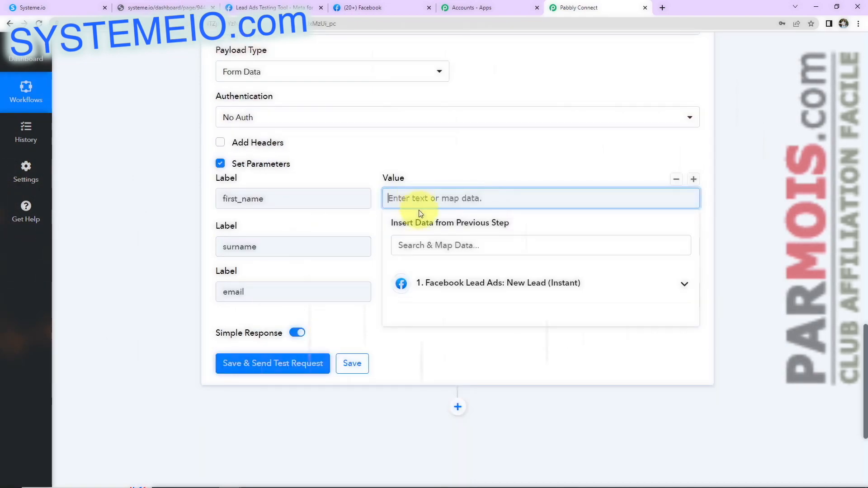
click(436, 299)
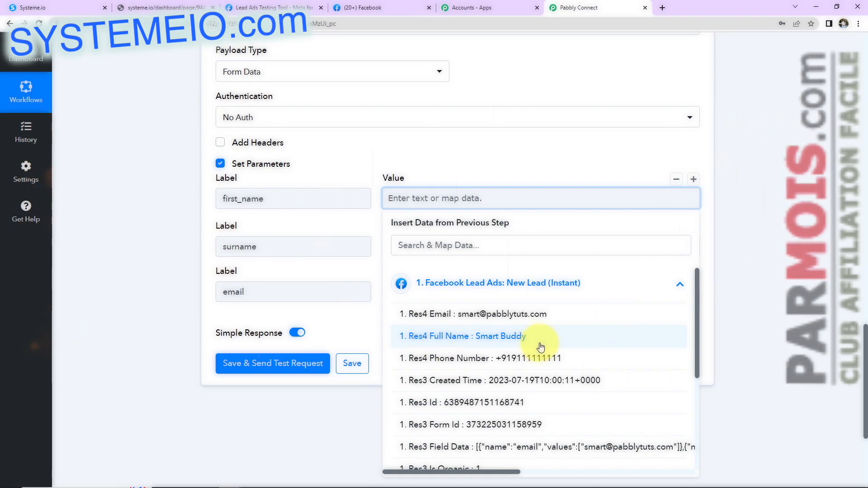
click(165, 292)
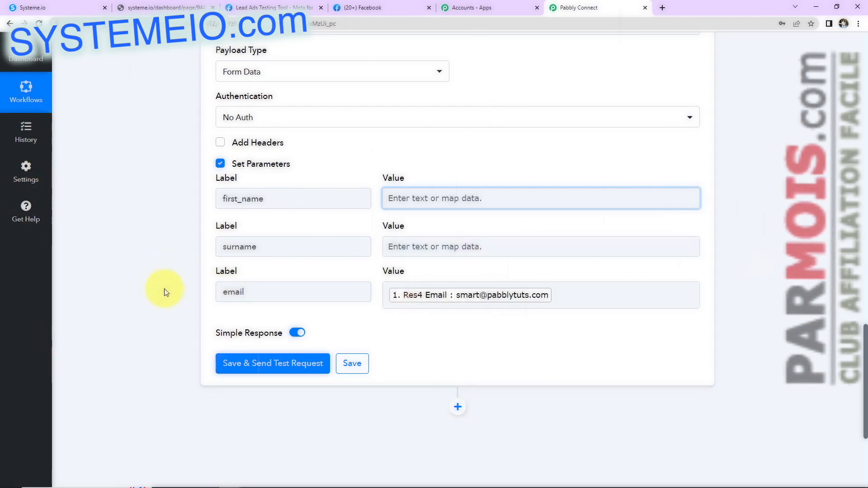
scroll(163, 340, up, 8)
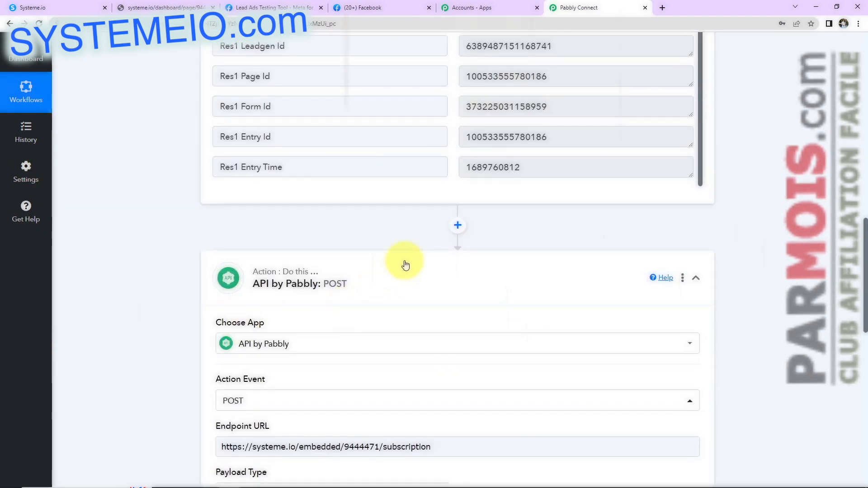
Step: Insert a Text Formatter step with the Split Text event before the POST and connect it
click(457, 226)
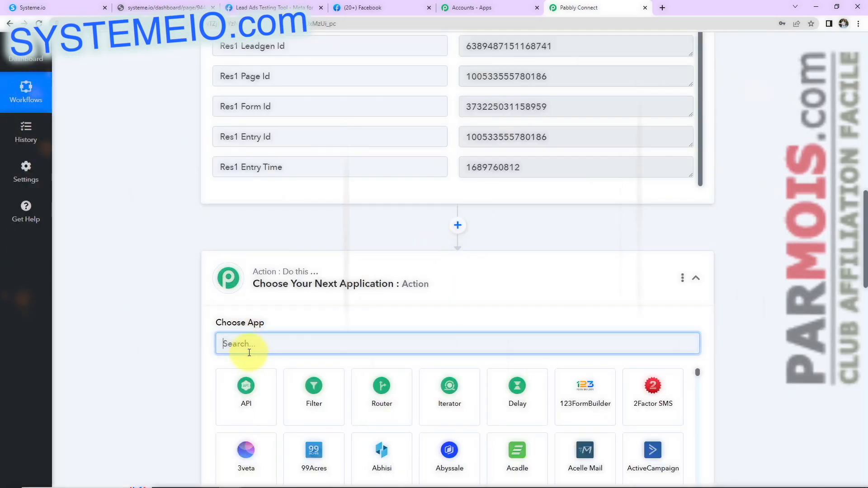
text(text)
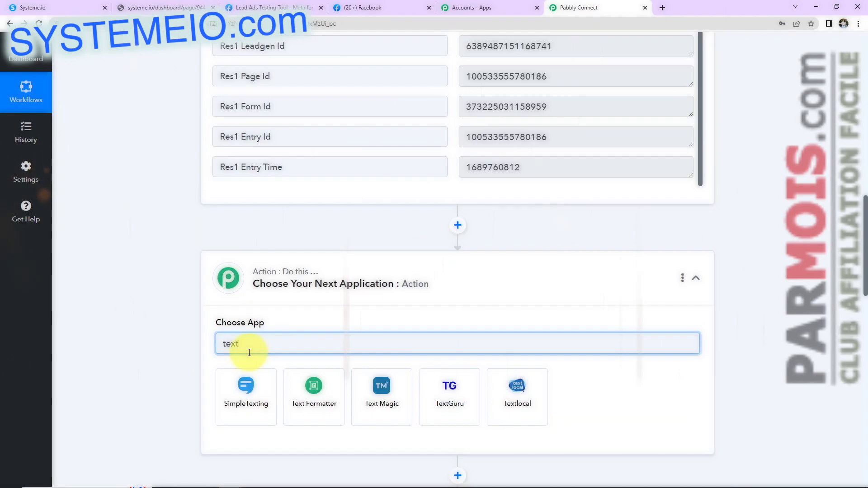
click(294, 387)
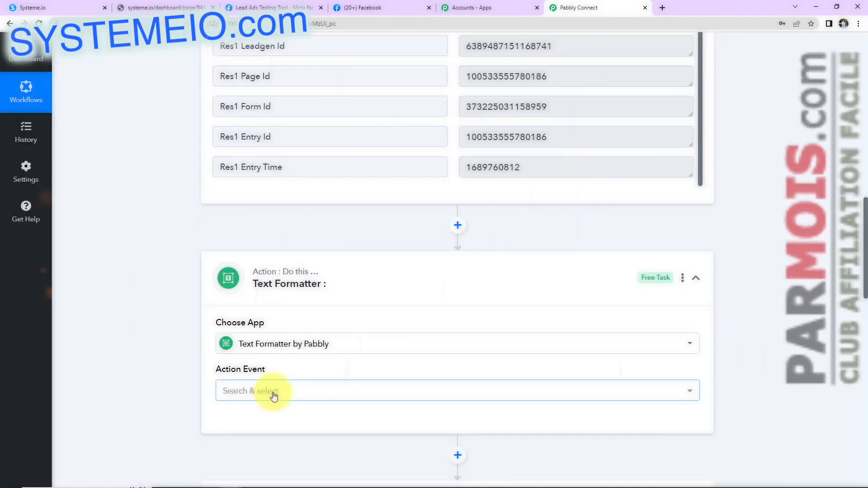
click(274, 396)
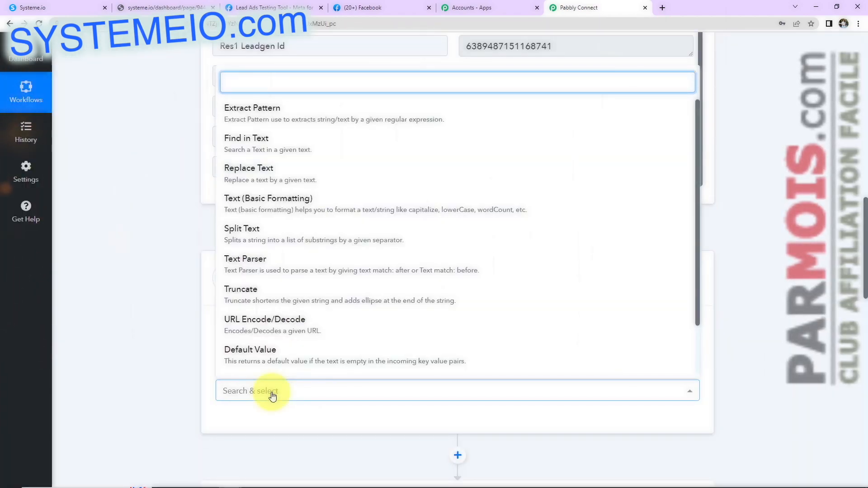
click(266, 233)
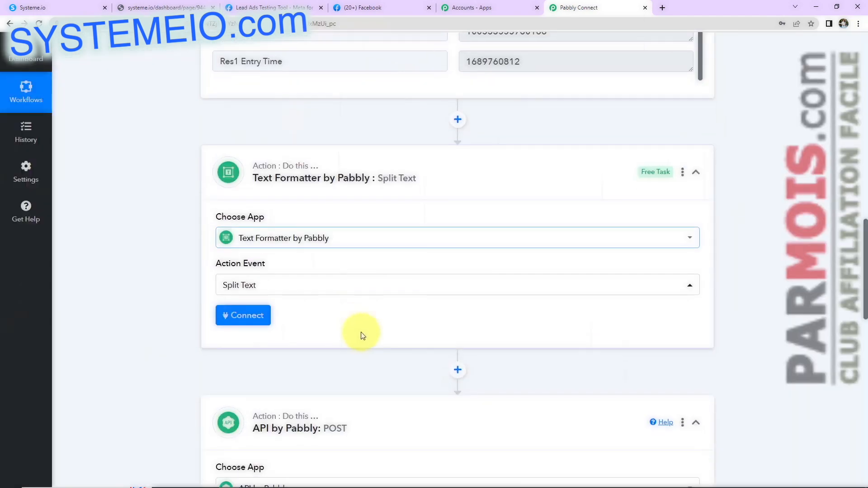
click(258, 315)
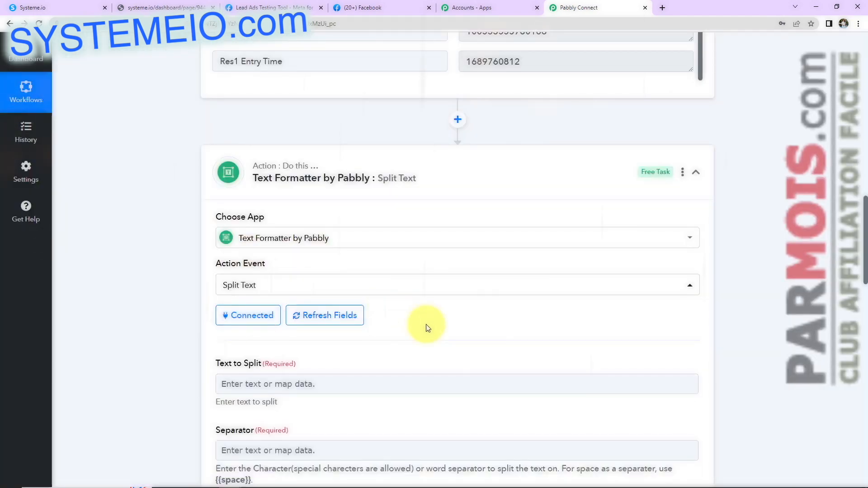
Step: Map the lead's Res4 Full Name into Text to Split
scroll(428, 327, down, 2)
scroll(428, 326, down, 4)
scroll(428, 325, up, 2)
click(337, 240)
click(302, 174)
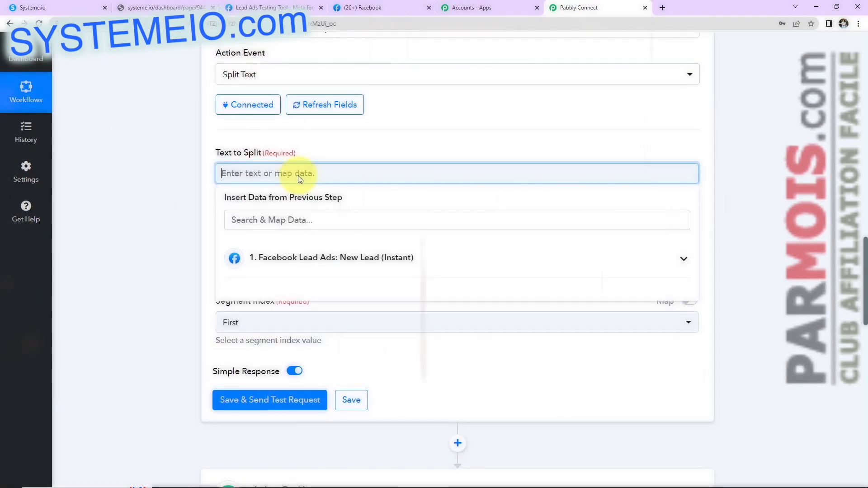
click(316, 258)
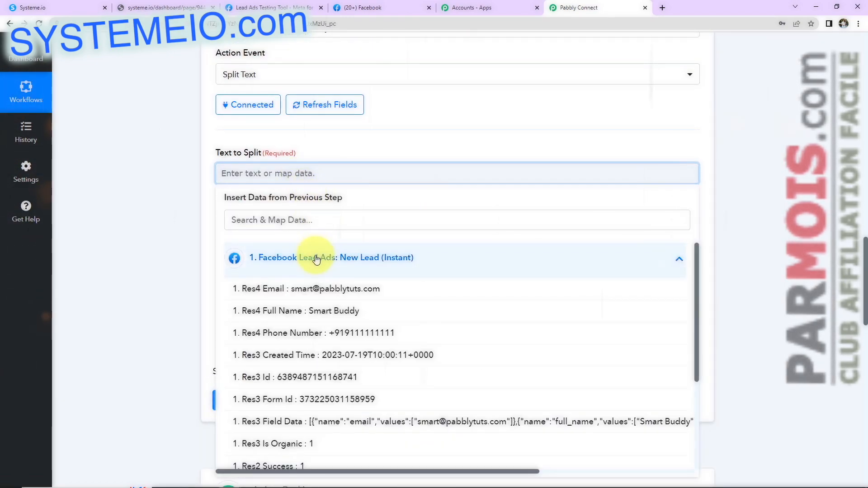
click(316, 308)
click(193, 242)
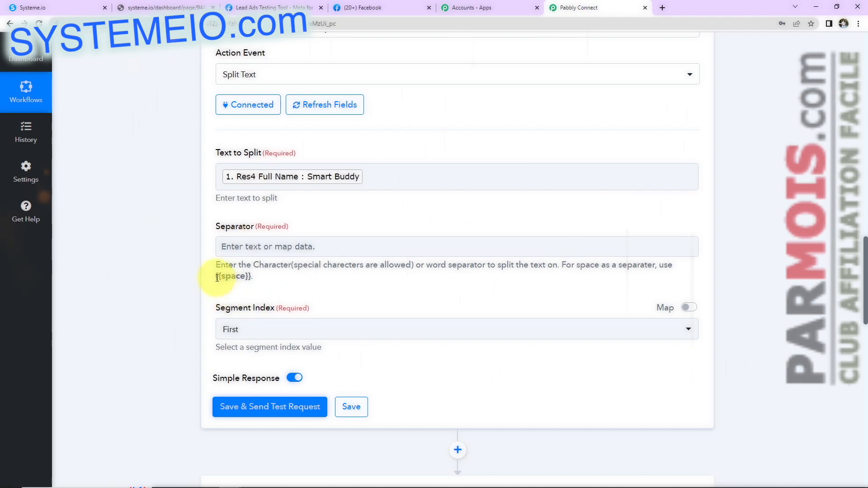
Step: Set the Separator to the {{space}} placeholder copied from the help text
drag(216, 279, 244, 284)
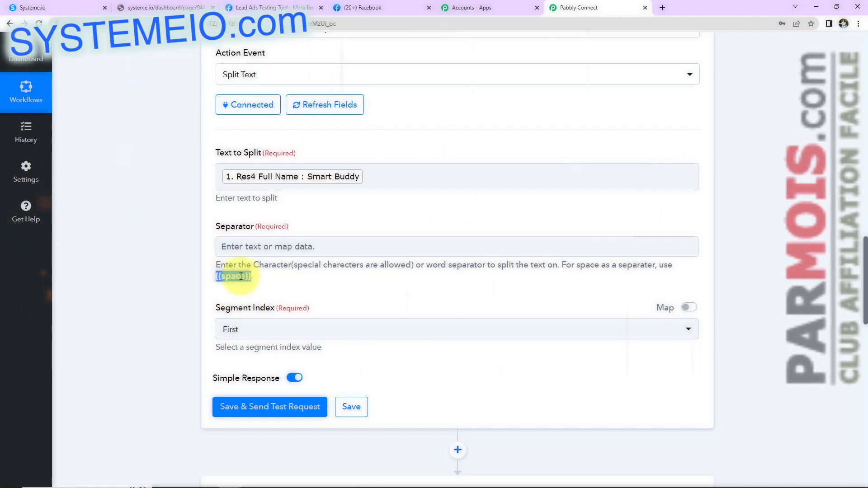
right_click(241, 276)
click(258, 286)
click(256, 248)
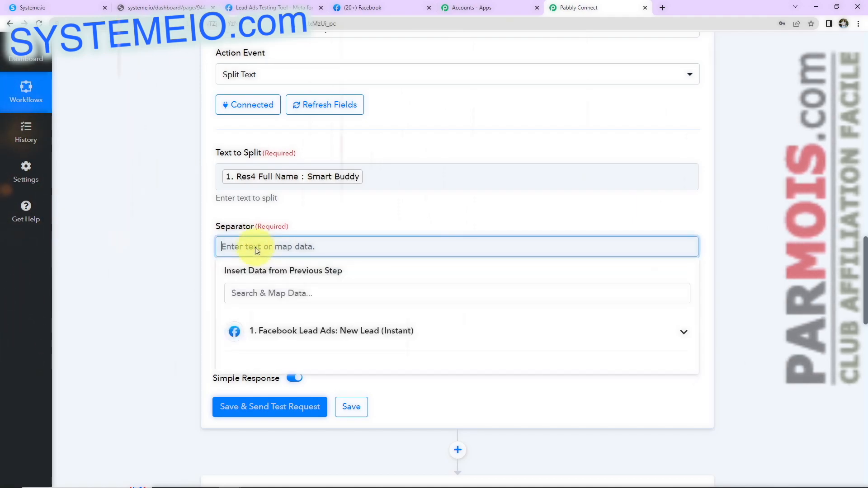
key(ctrl+v)
click(184, 271)
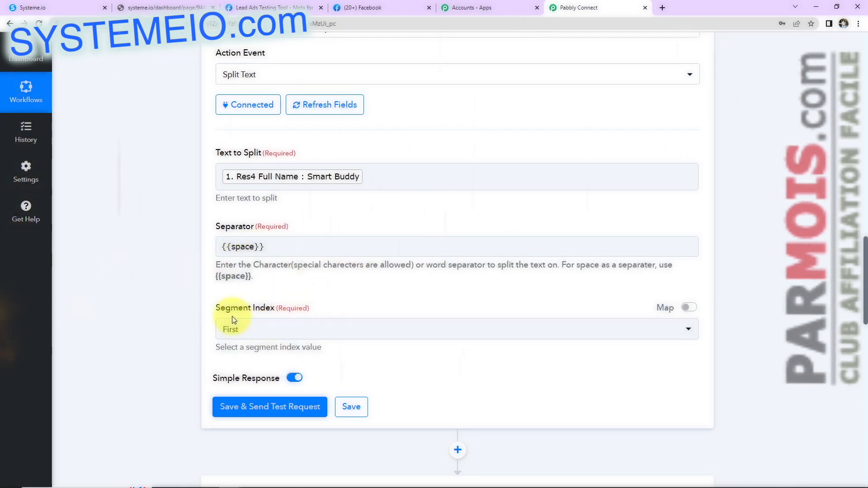
Step: Set Segment Index to All and save with a test, returning Smart and Buddy
click(318, 178)
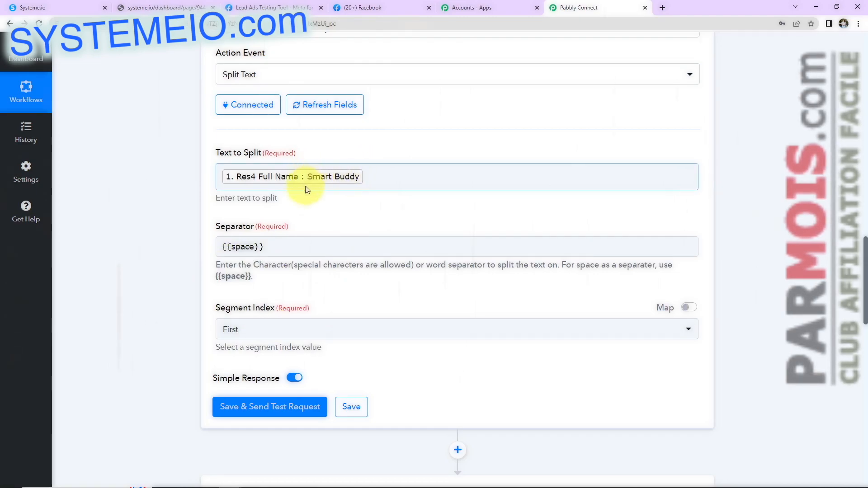
click(232, 330)
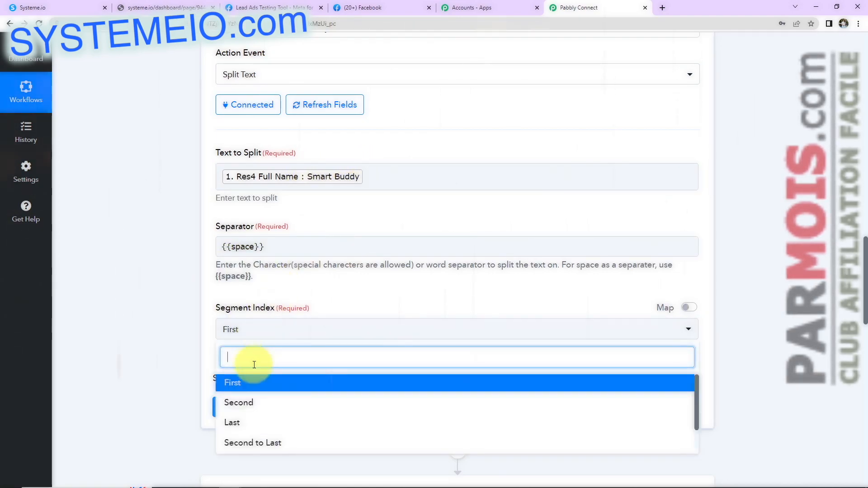
scroll(254, 365, down, 2)
click(248, 357)
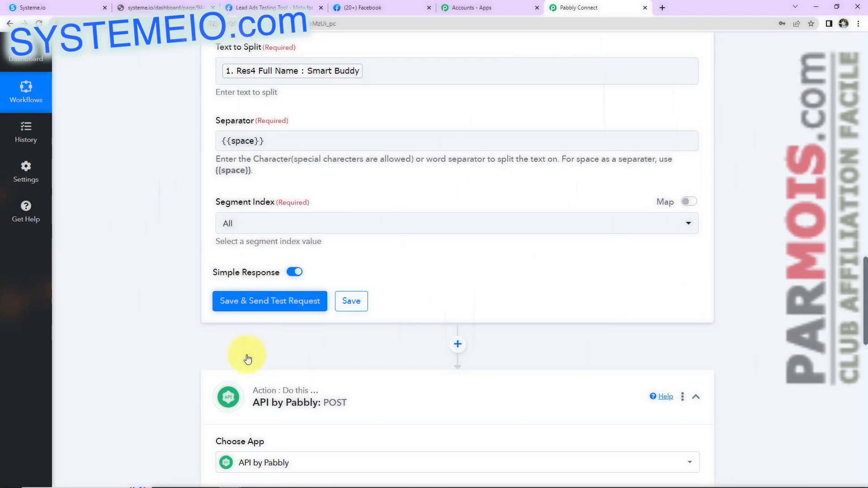
click(241, 298)
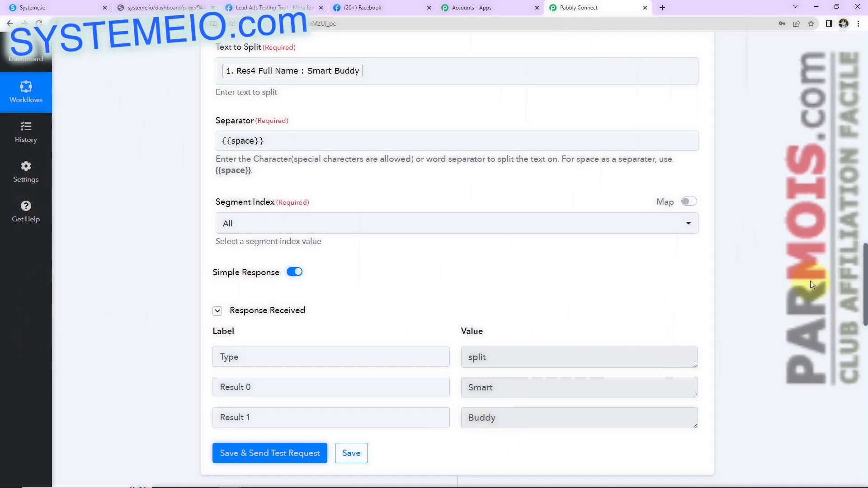
scroll(809, 280, down, 9)
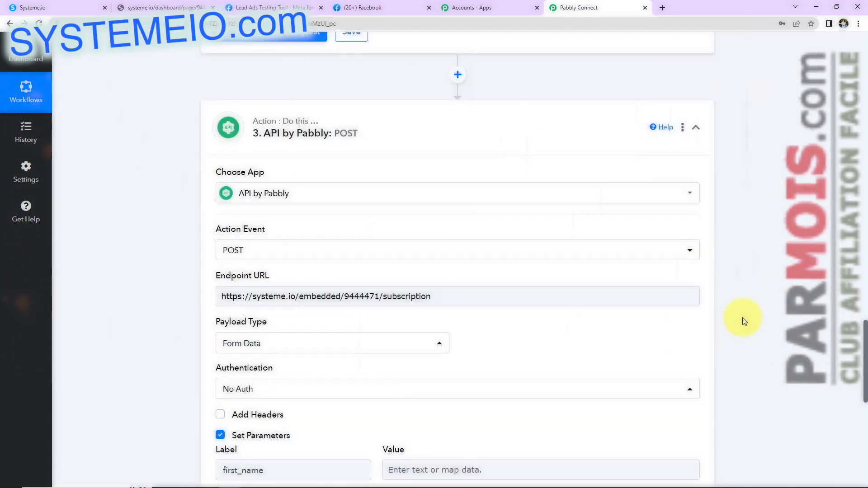
Step: Map the first split name result into the first_name parameter
scroll(742, 320, down, 6)
click(412, 189)
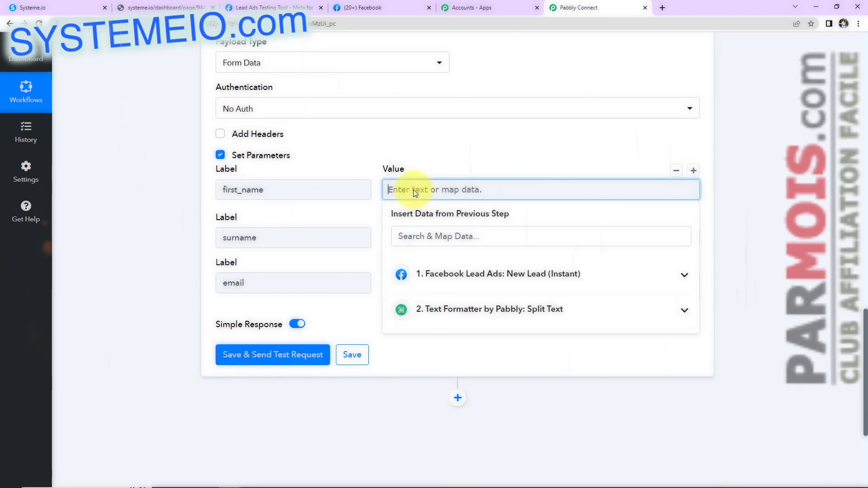
click(422, 308)
click(447, 362)
Step: Map the second split result, '2. Result 1', into the surname parameter
click(722, 228)
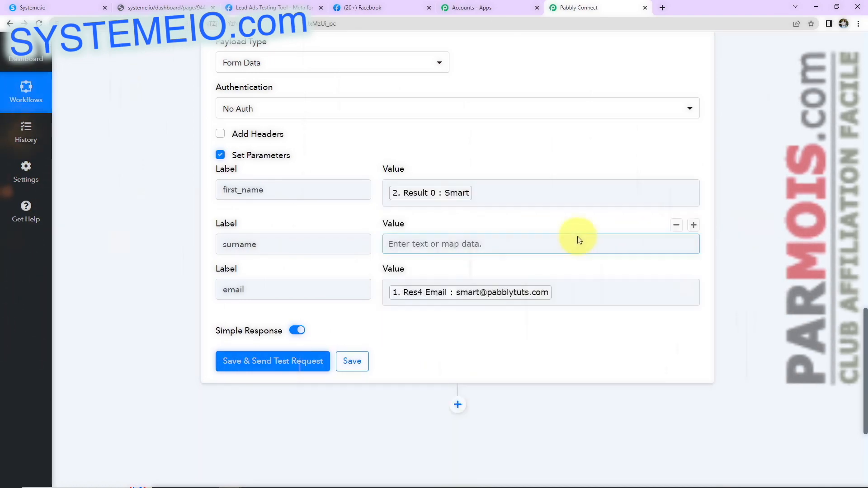
click(427, 244)
click(433, 364)
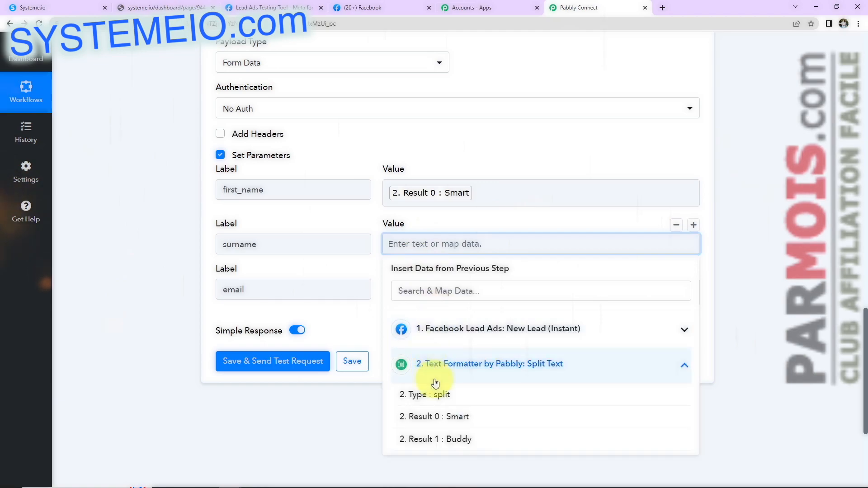
click(433, 439)
click(604, 217)
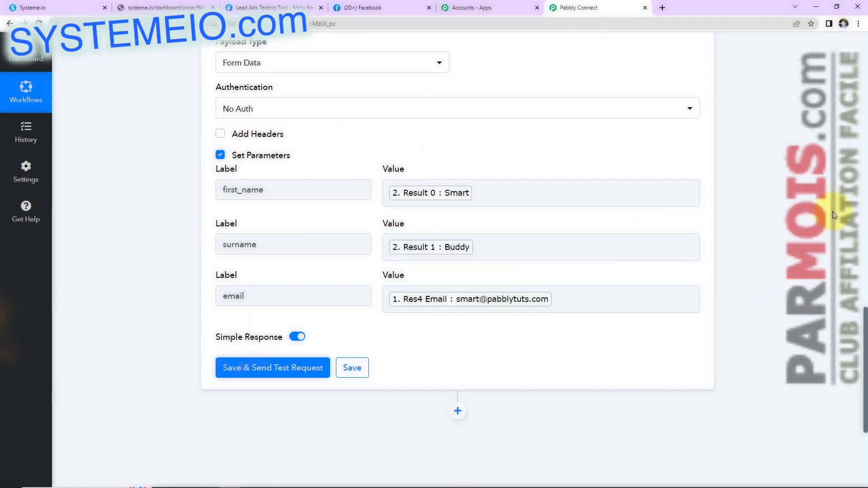
mouse_move(278, 336)
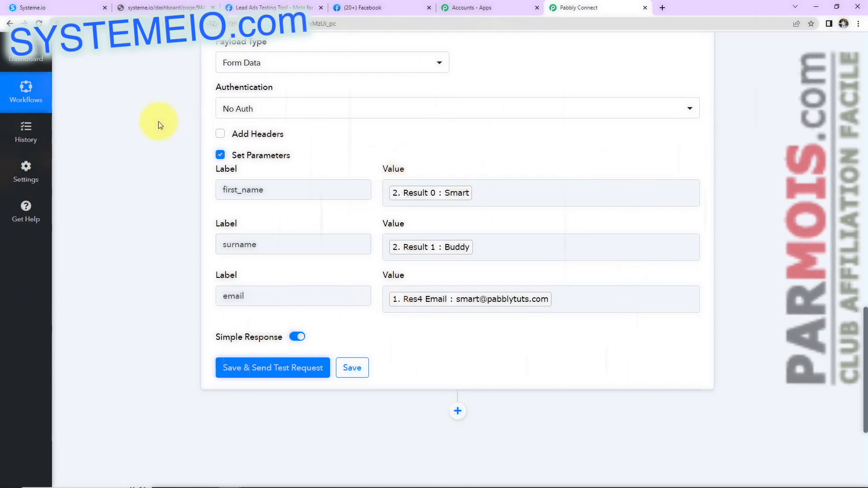
Step: Save and send a test POST, then enlarge the Response box to read the HTML reply
click(237, 371)
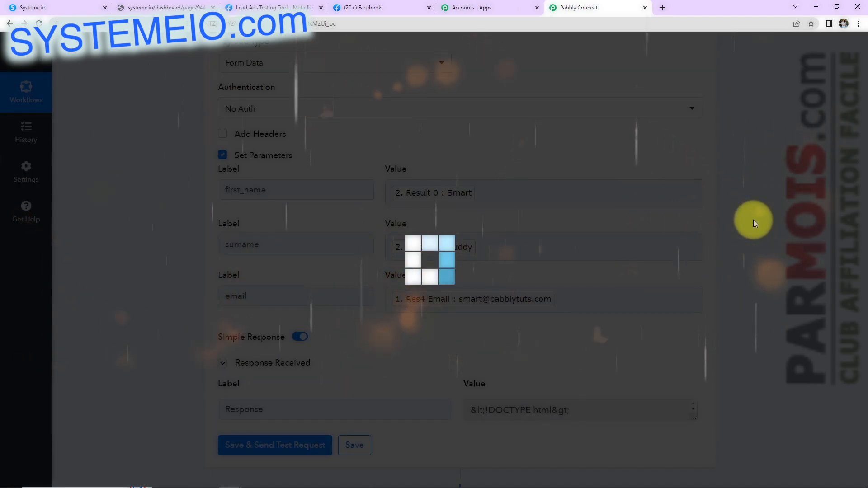
scroll(752, 221, down, 5)
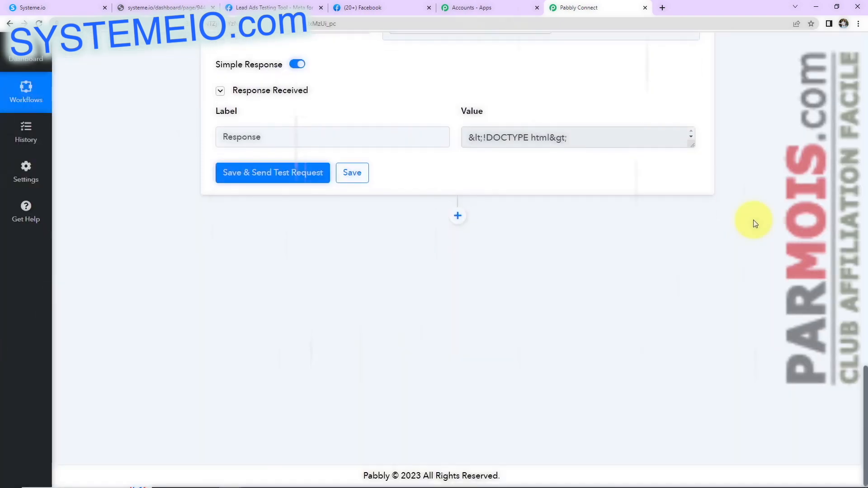
drag(691, 143, 728, 251)
scroll(748, 246, up, 2)
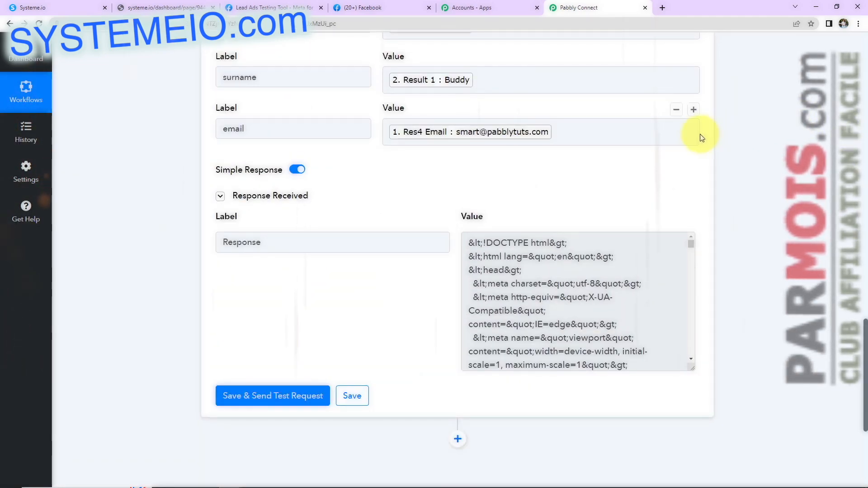
Step: Close the embed script dialog in Systeme.io
click(51, 12)
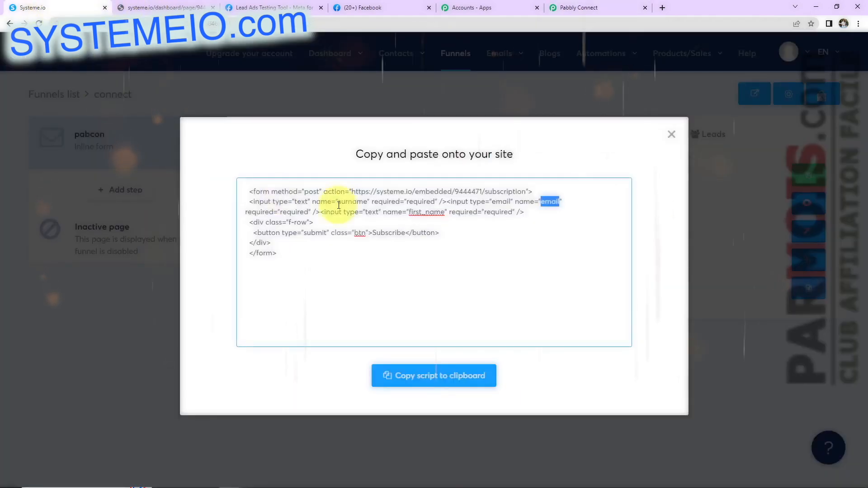
click(670, 133)
mouse_move(387, 60)
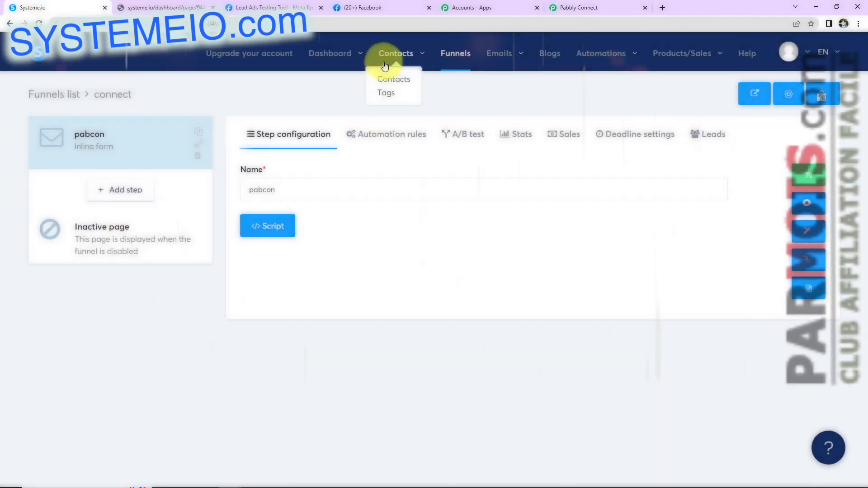
Step: Open the newest contact from Contacts to see its separate first and last names
click(394, 80)
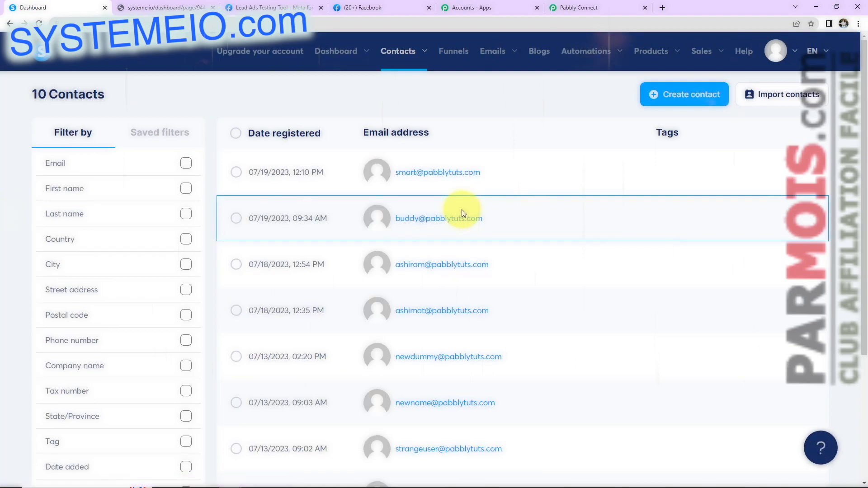
mouse_move(416, 177)
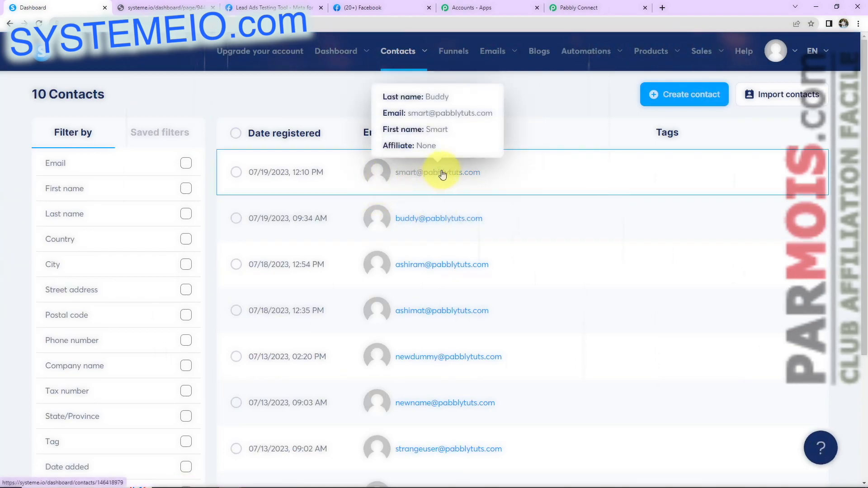
click(546, 164)
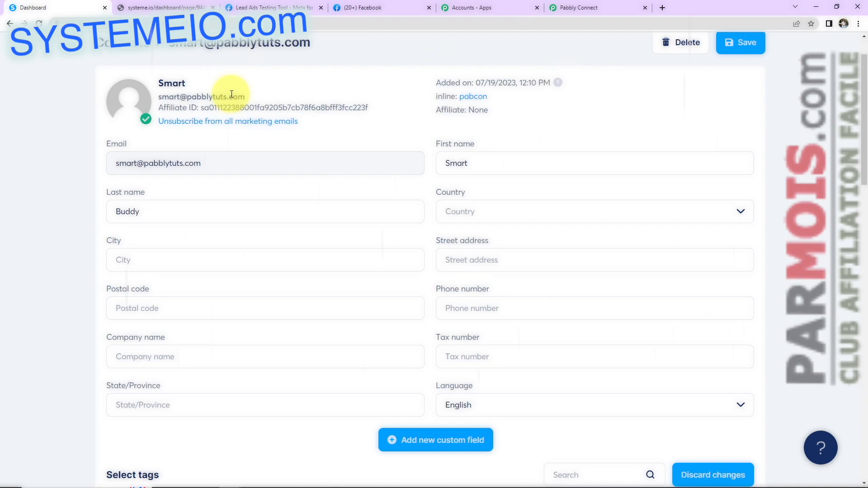
click(261, 7)
Step: Close the lead form preview, delete the existing test lead, and reload the testing tool
click(567, 74)
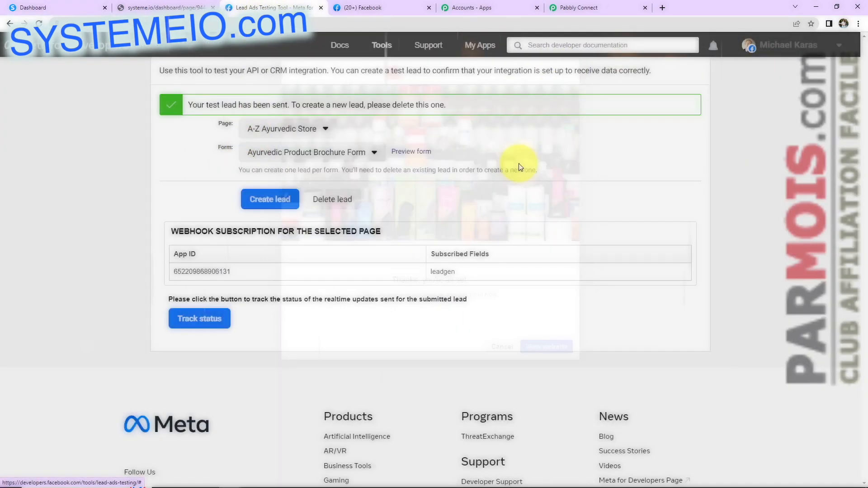
click(333, 200)
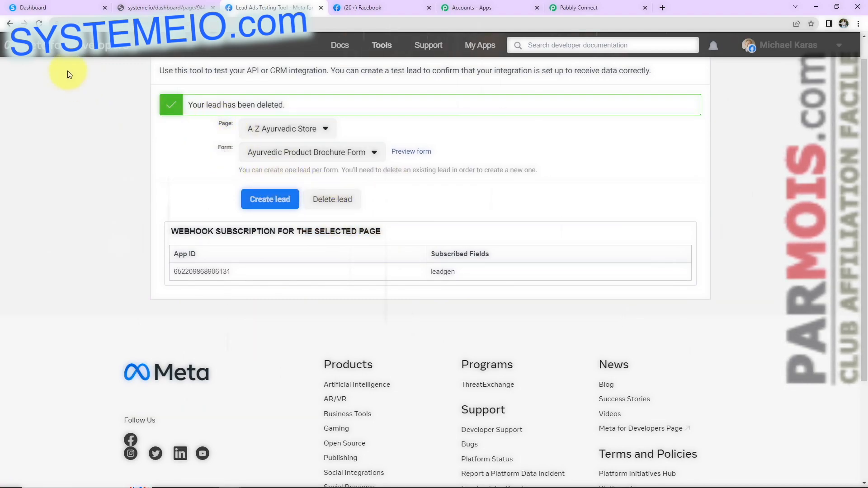
click(40, 24)
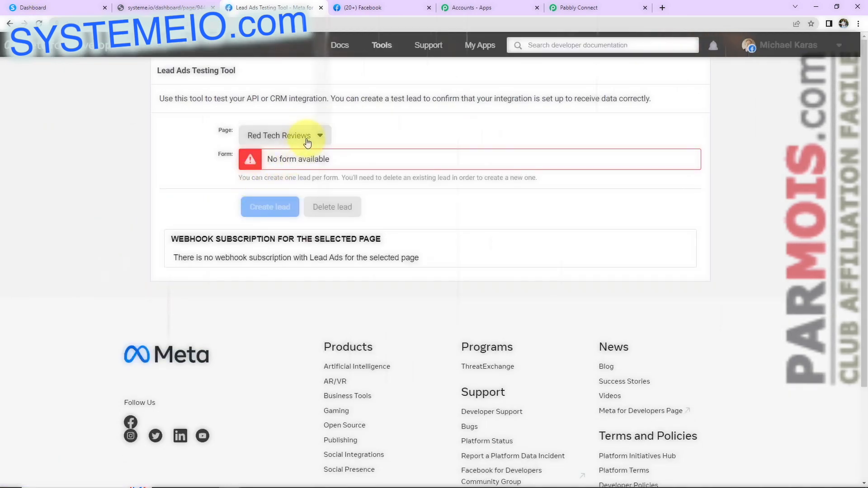
Step: Select the A-Z Ayurvedic Store page and preview the Ayurvedic Product Brochure Form
click(309, 143)
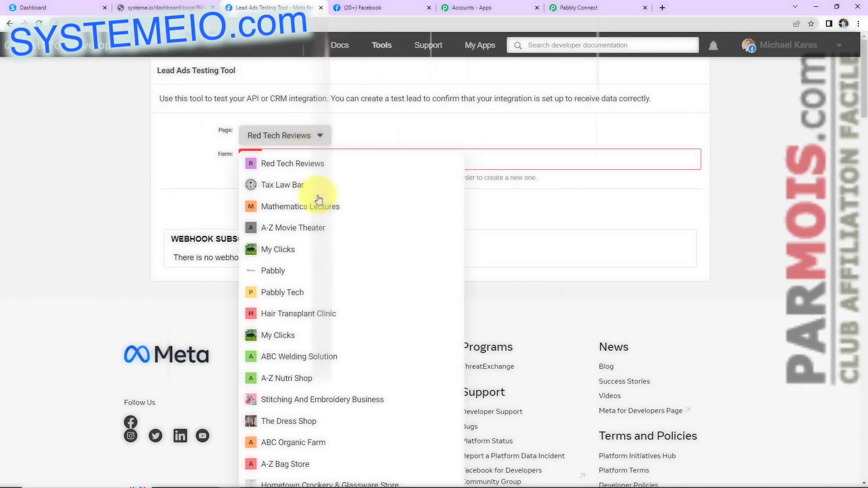
scroll(318, 199, down, 10)
click(242, 258)
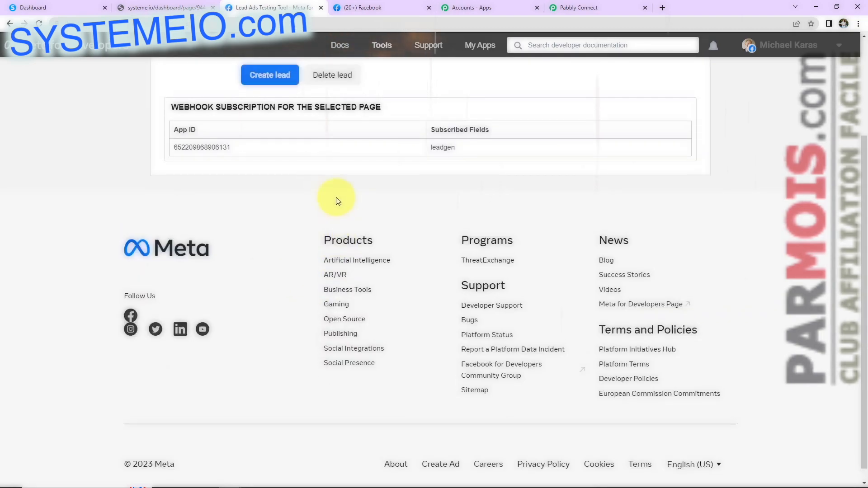
click(407, 159)
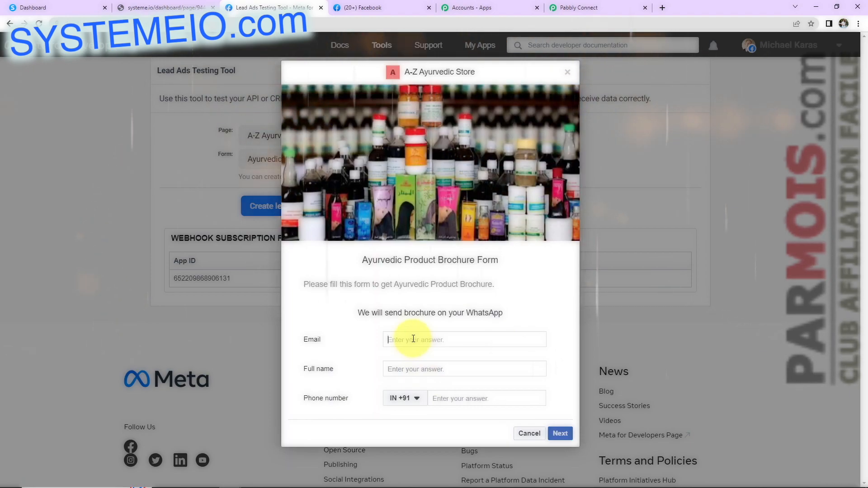
Step: Fill the form with the lead's email, a two-word full name and a pasted phone number
click(413, 339)
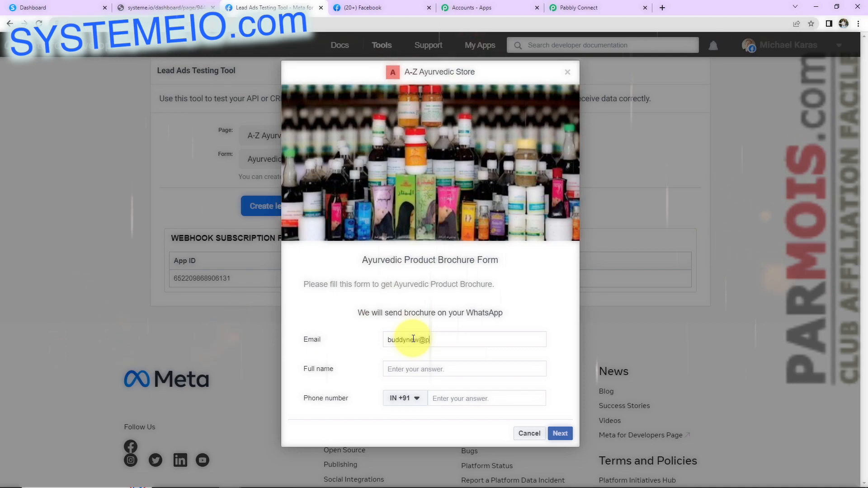
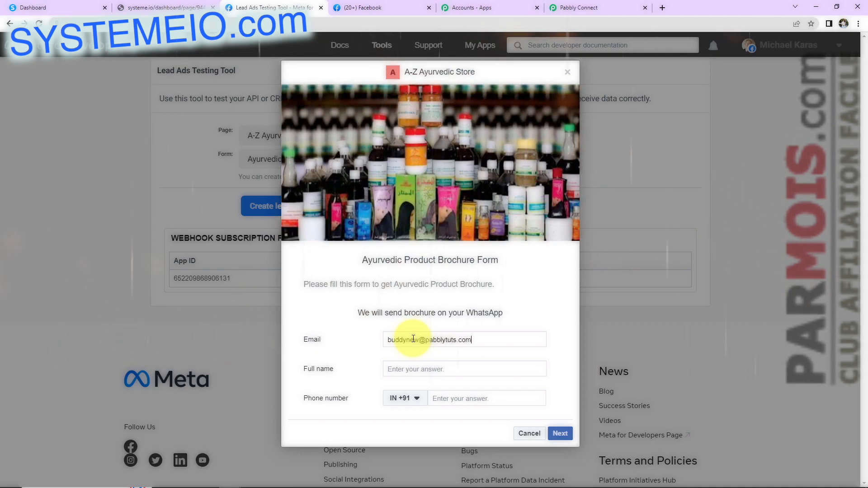
click(407, 369)
text(Buddy)
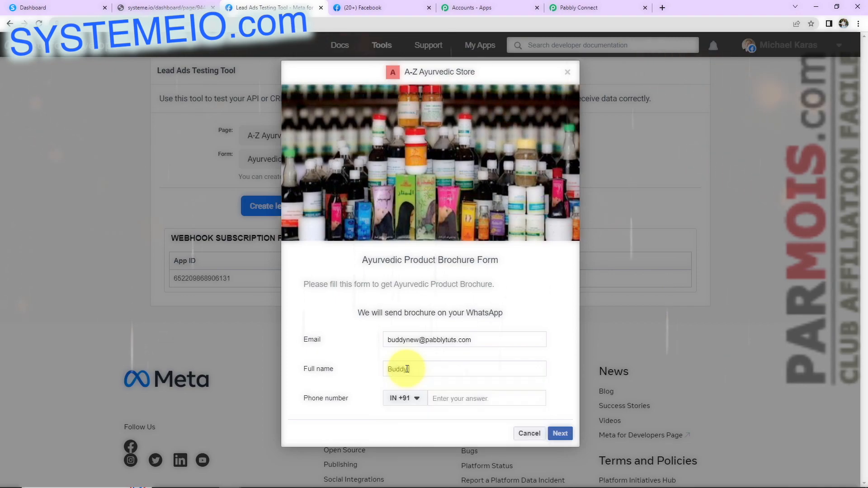
text( New)
click(467, 398)
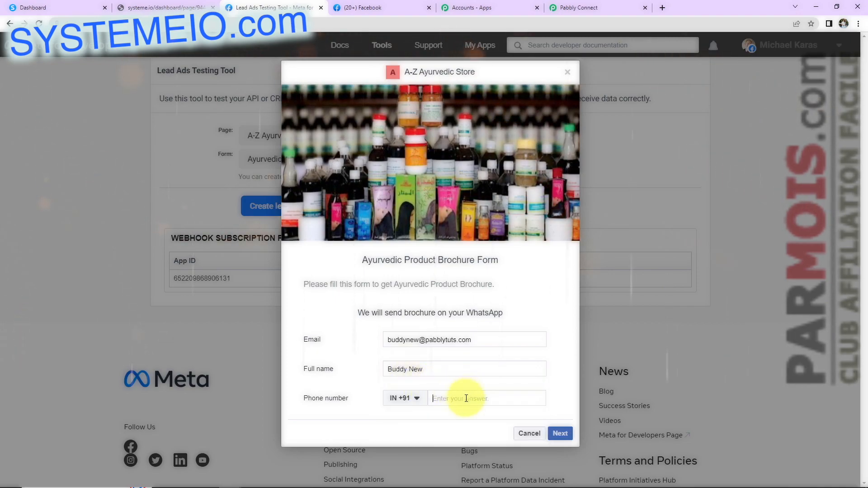
key(ctrl+v)
Step: Submit the test lead through the terms page
click(560, 433)
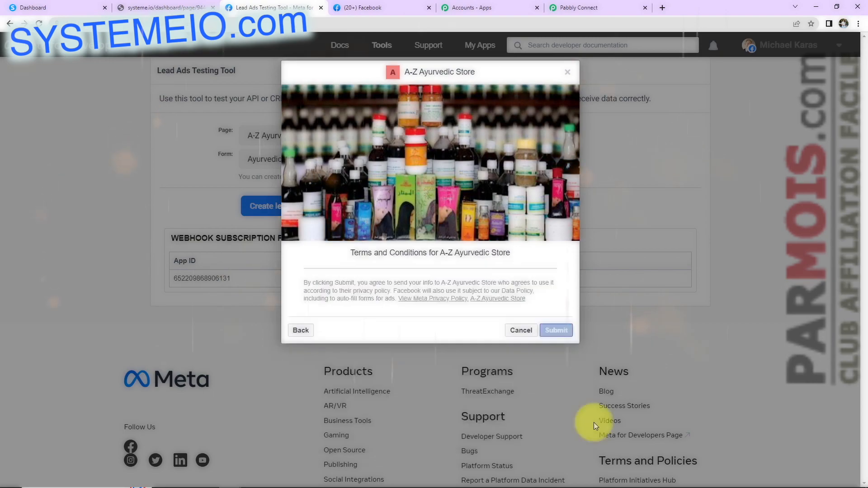
click(556, 330)
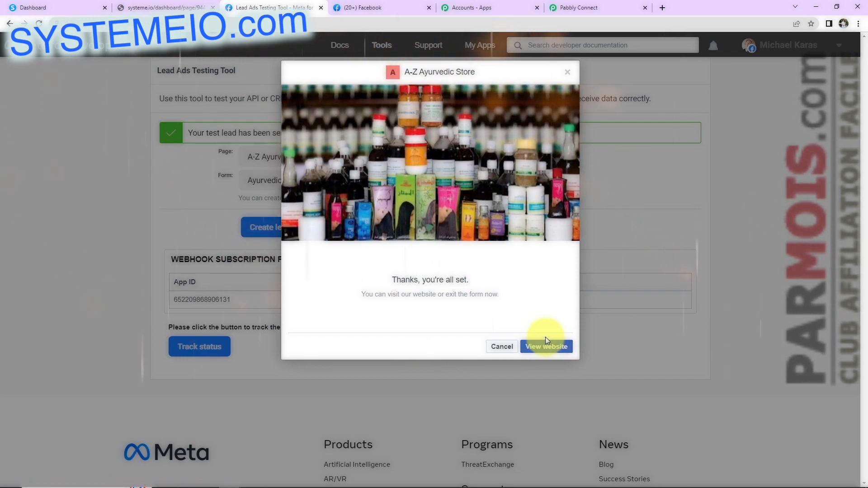
click(78, 9)
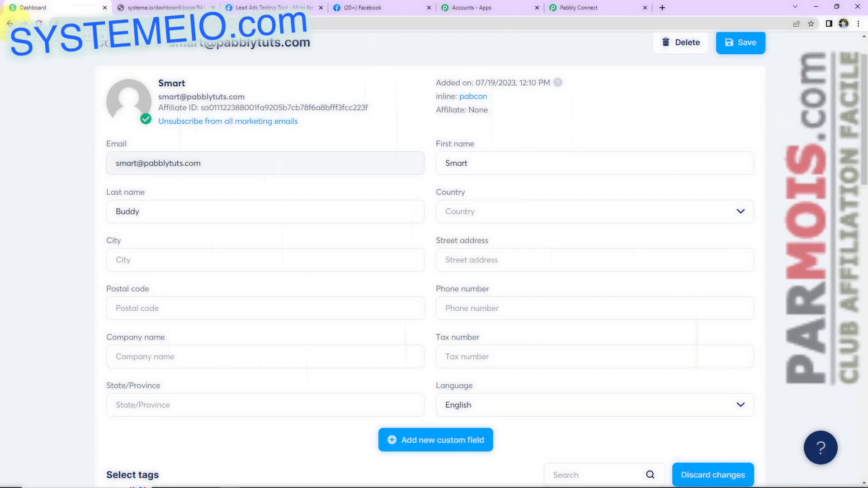
Step: Open the second test lead's contact to confirm split first and last names, then return to Pabbly Connect
click(113, 44)
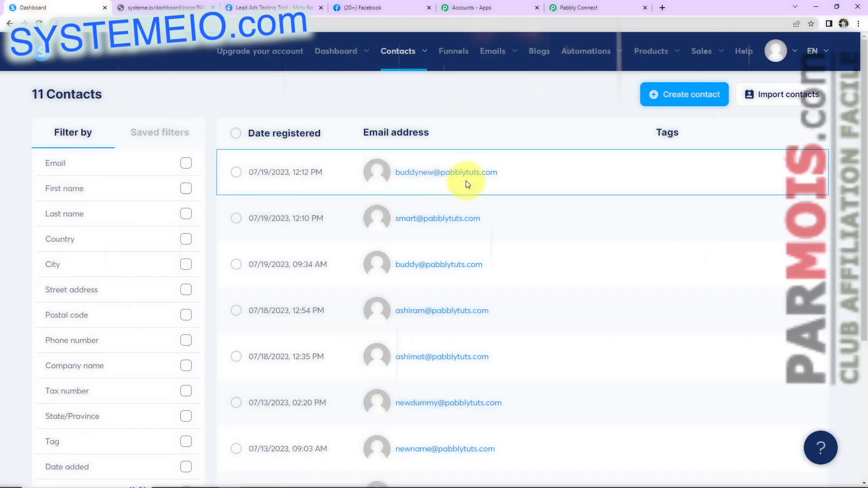
mouse_move(460, 175)
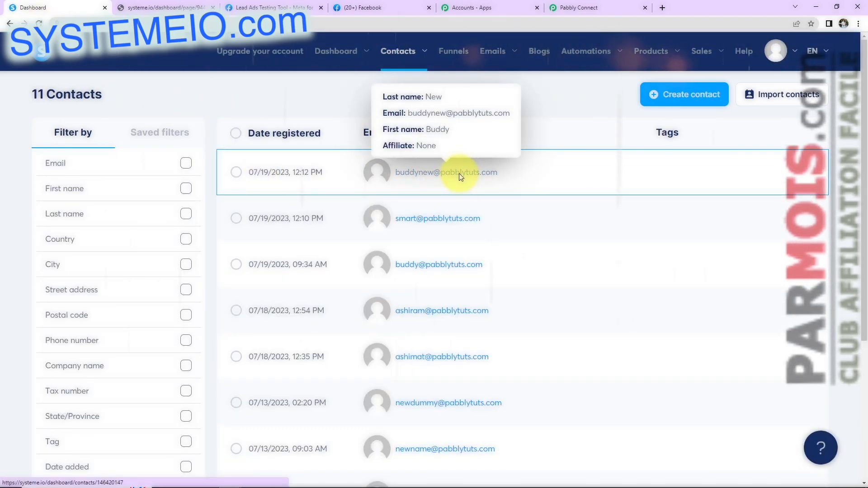
click(490, 183)
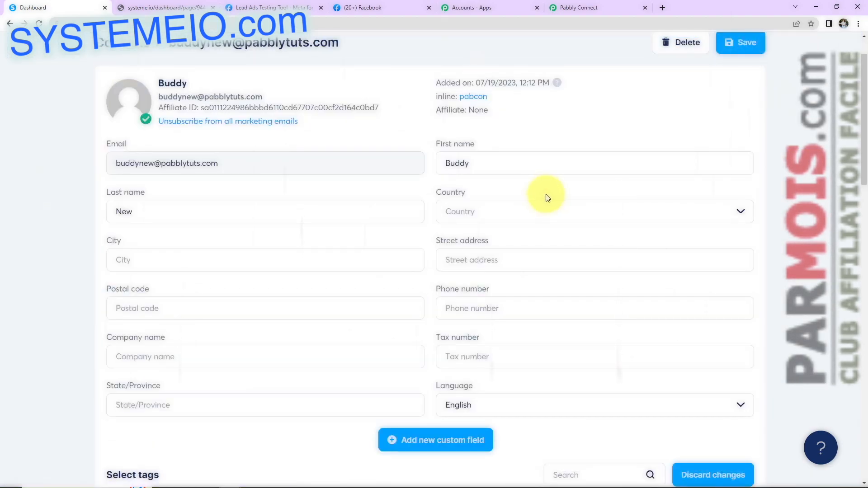
click(586, 10)
scroll(765, 316, up, 10)
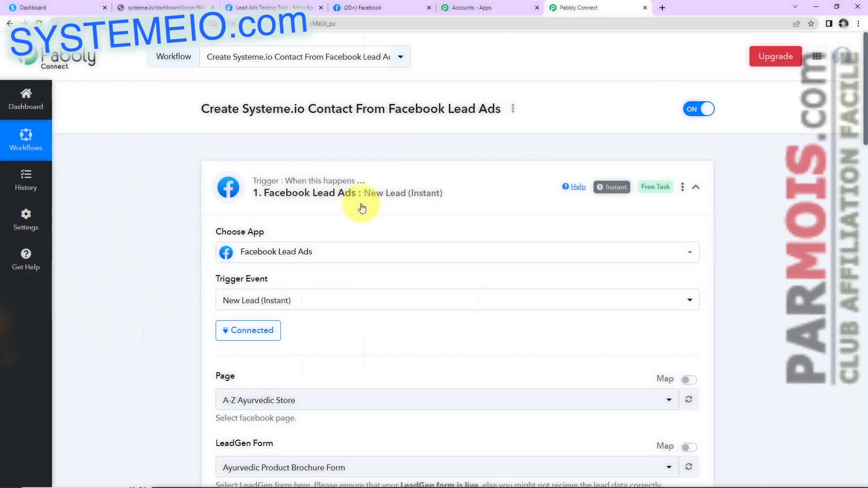
Step: Collapse the Facebook Lead Ads trigger and the API by Pabbly POST step
click(696, 188)
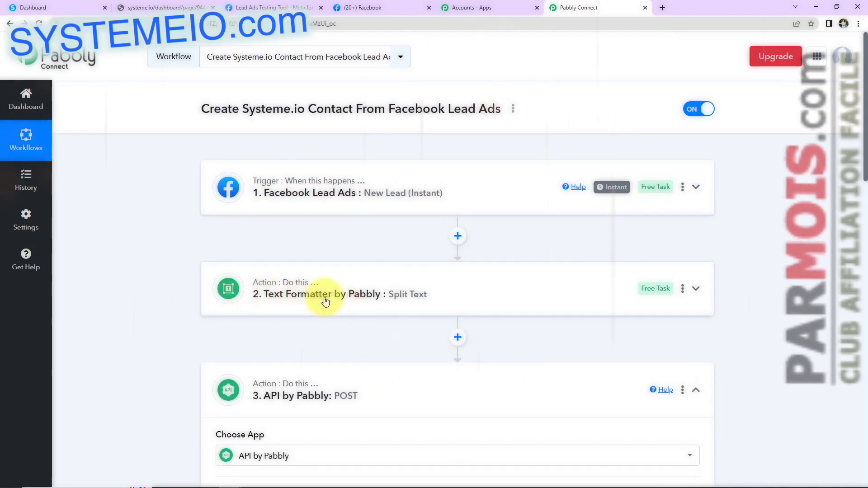
scroll(407, 285, down, 2)
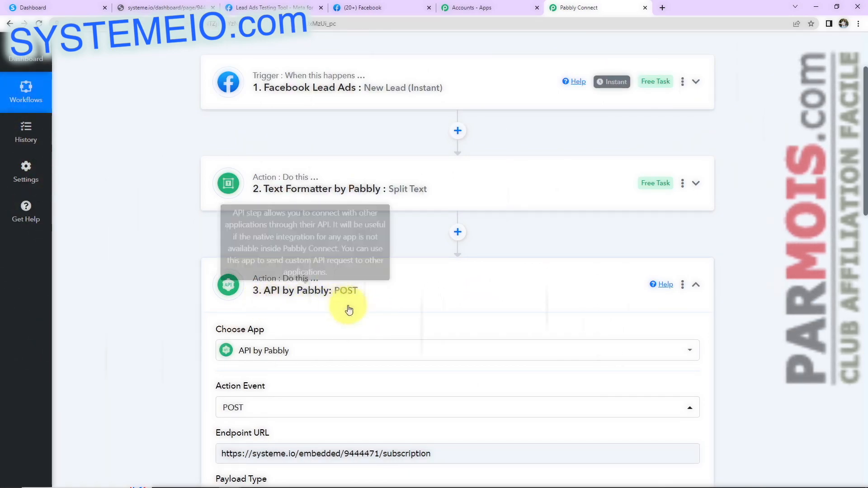
click(696, 285)
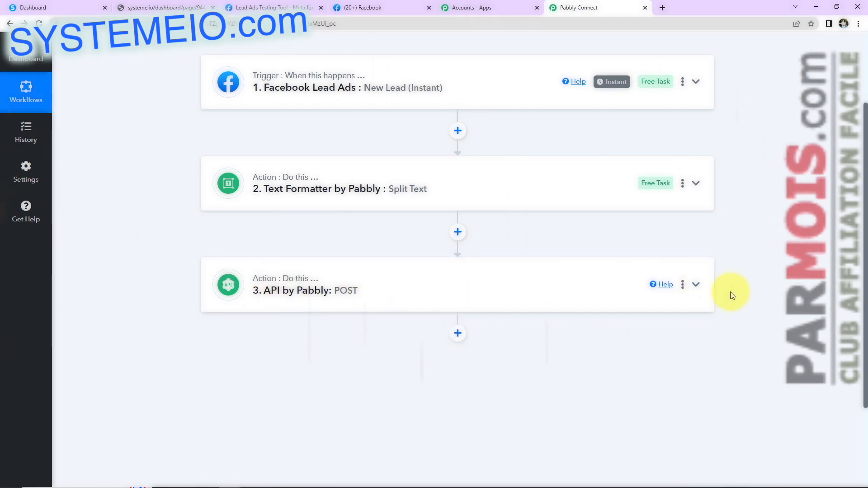